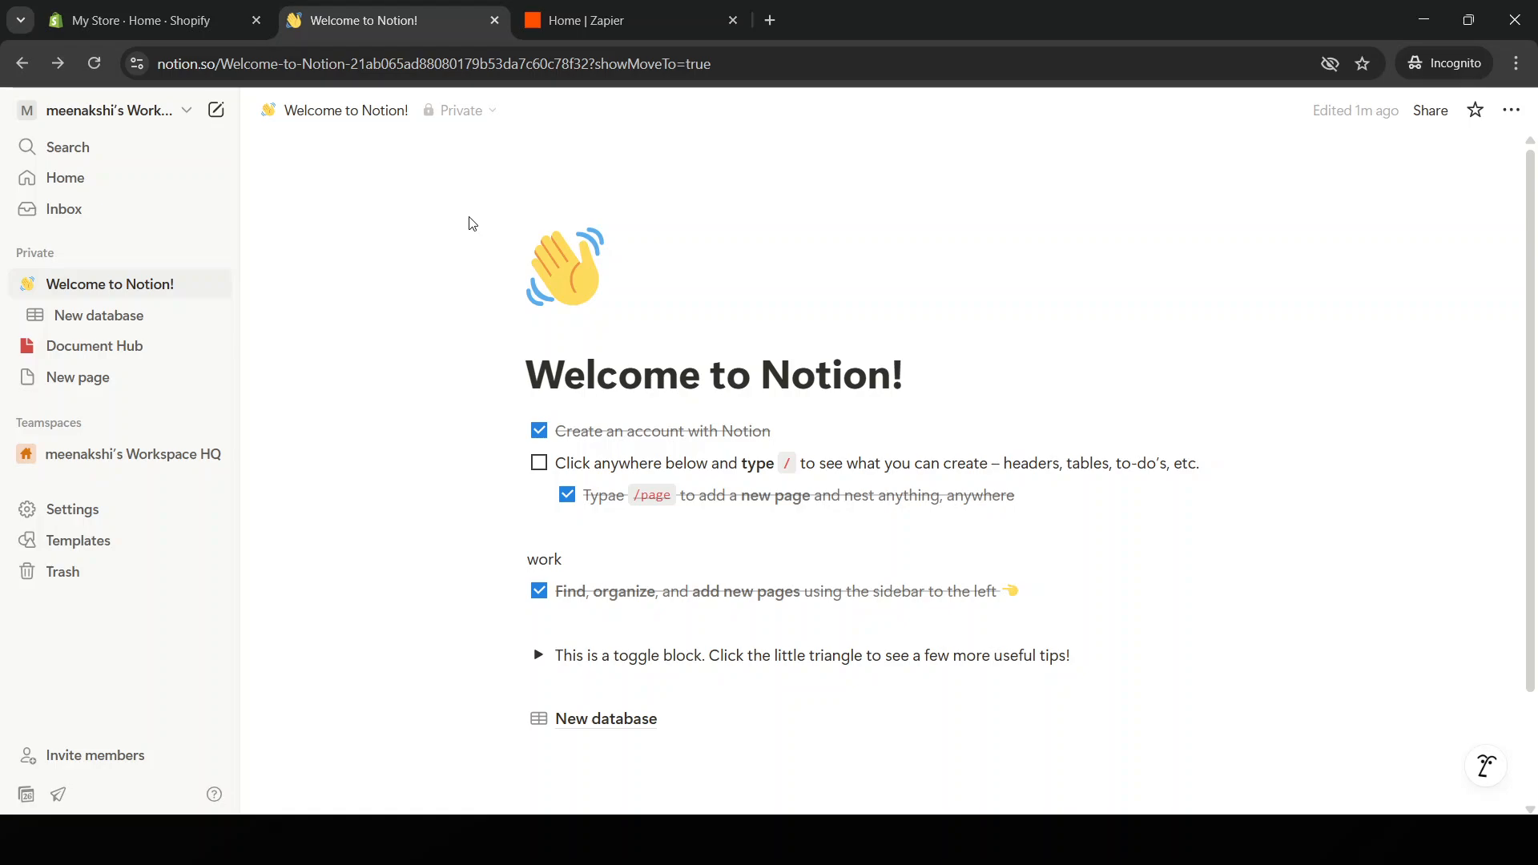
Open the New database page from the sidebar.
{"action": "left_click", "coordinate": [441, 64]}
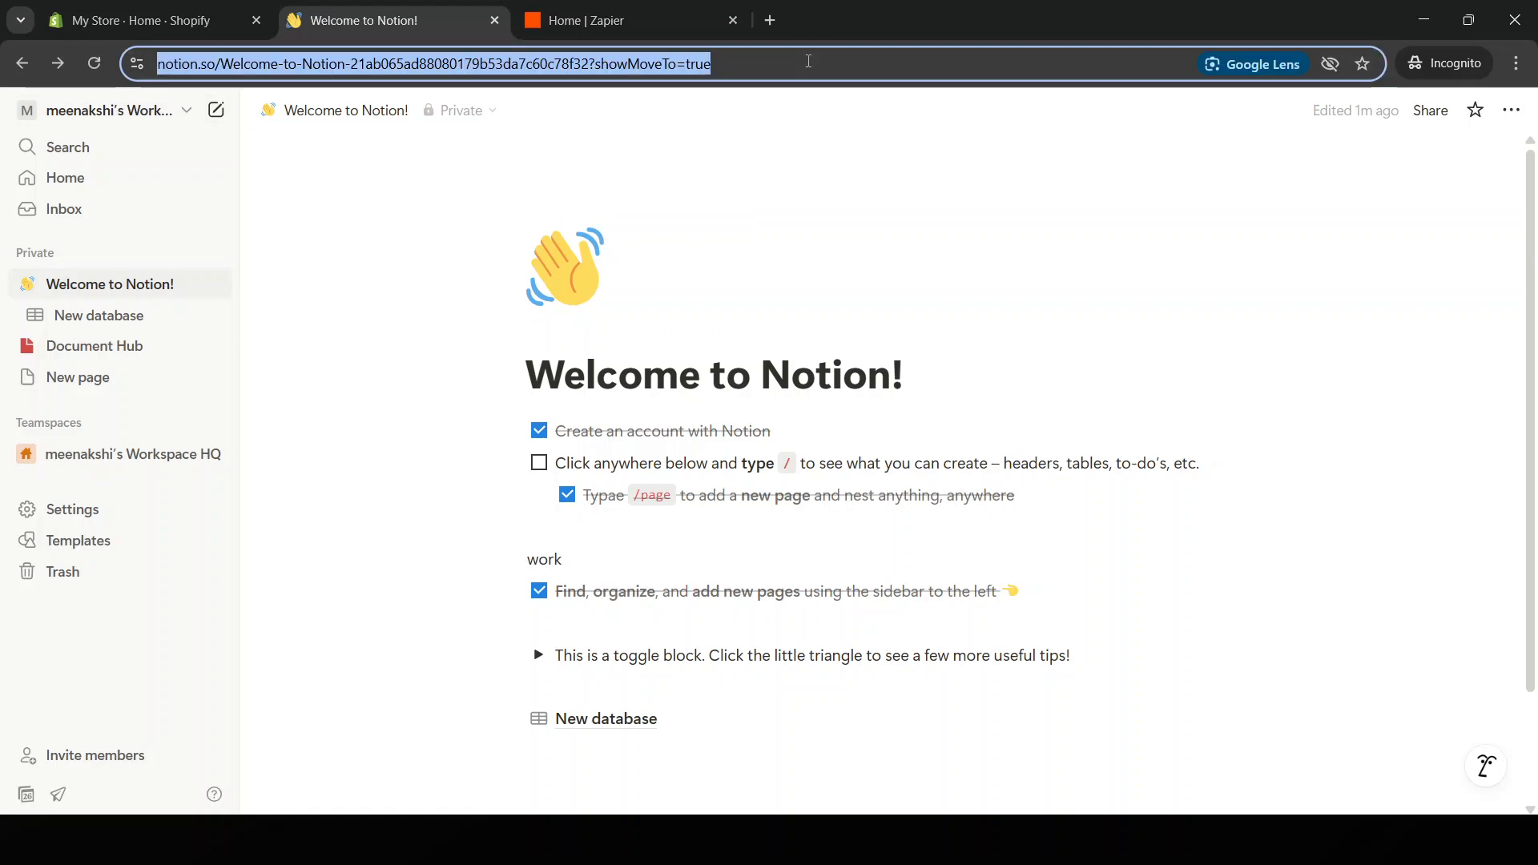
{"action": "left_click", "coordinate": [292, 195]}
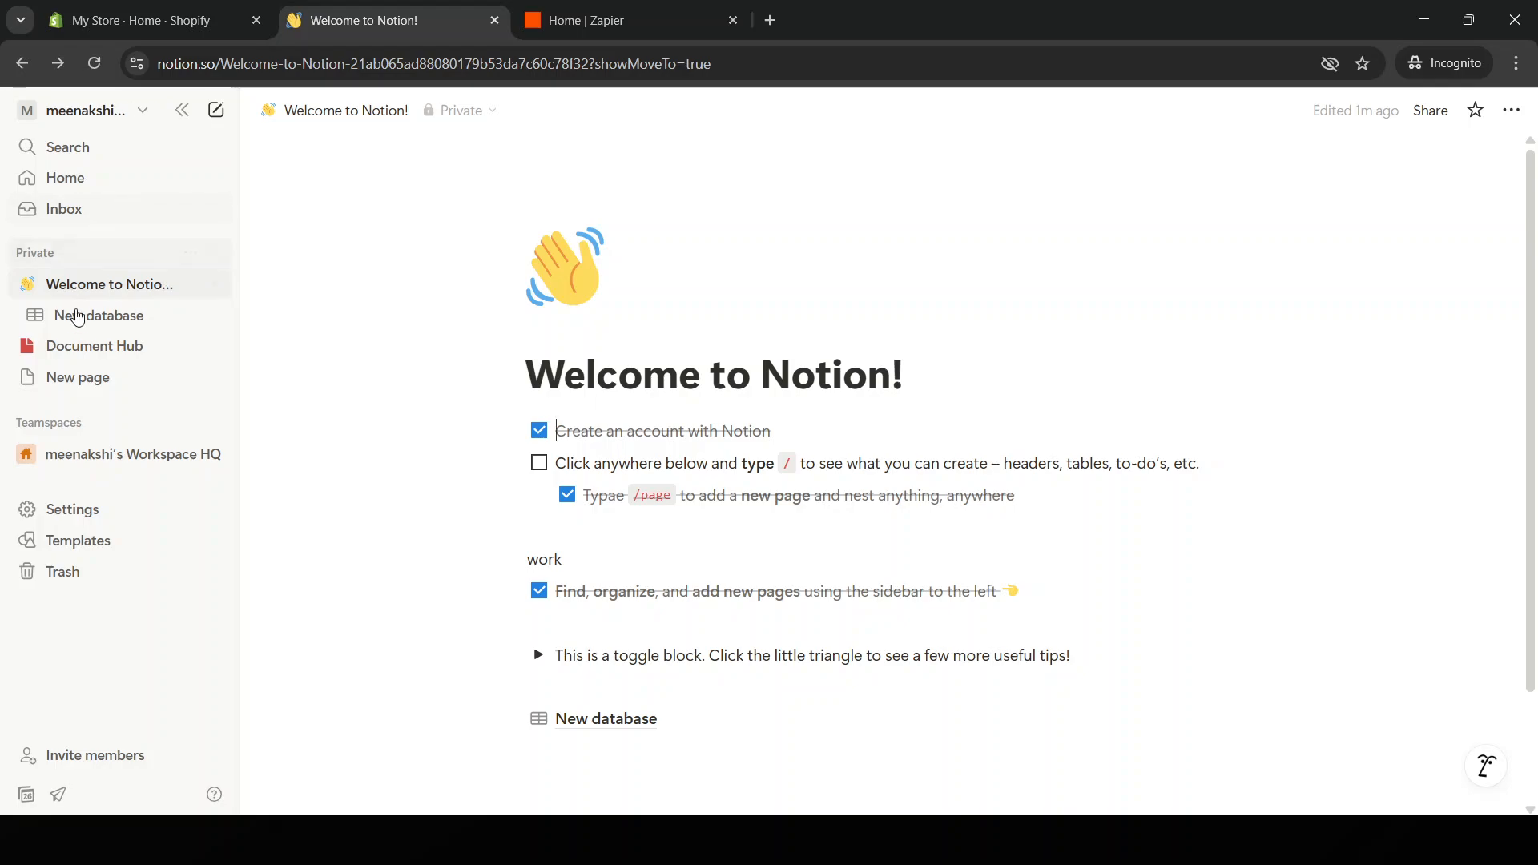
{"action": "left_click", "coordinate": [140, 325]}
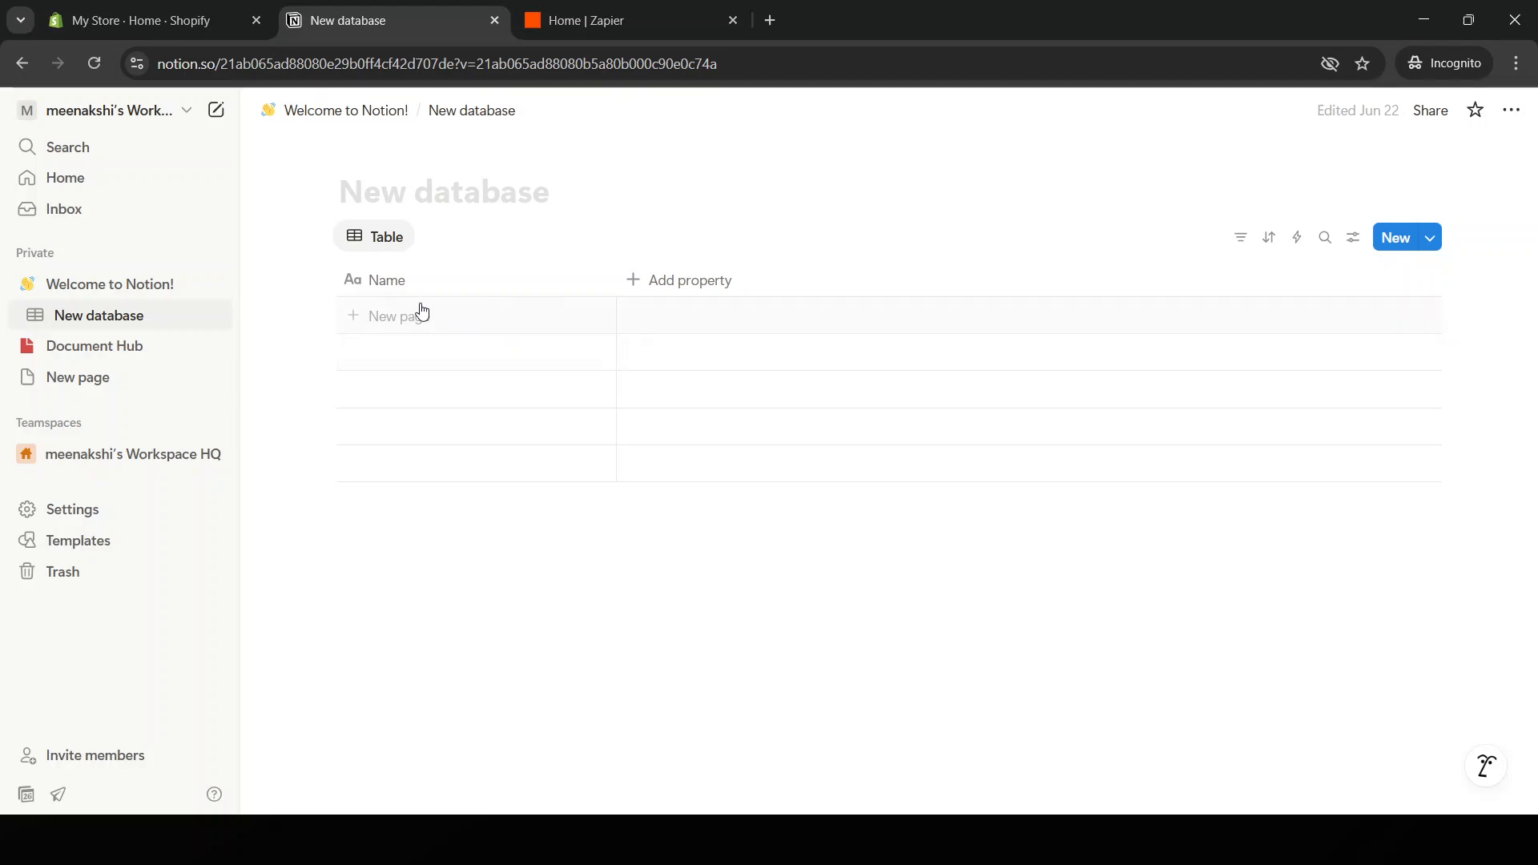
Add a table row named 5 under the Name column, then deselect it.
{"action": "left_click", "coordinate": [597, 330]}
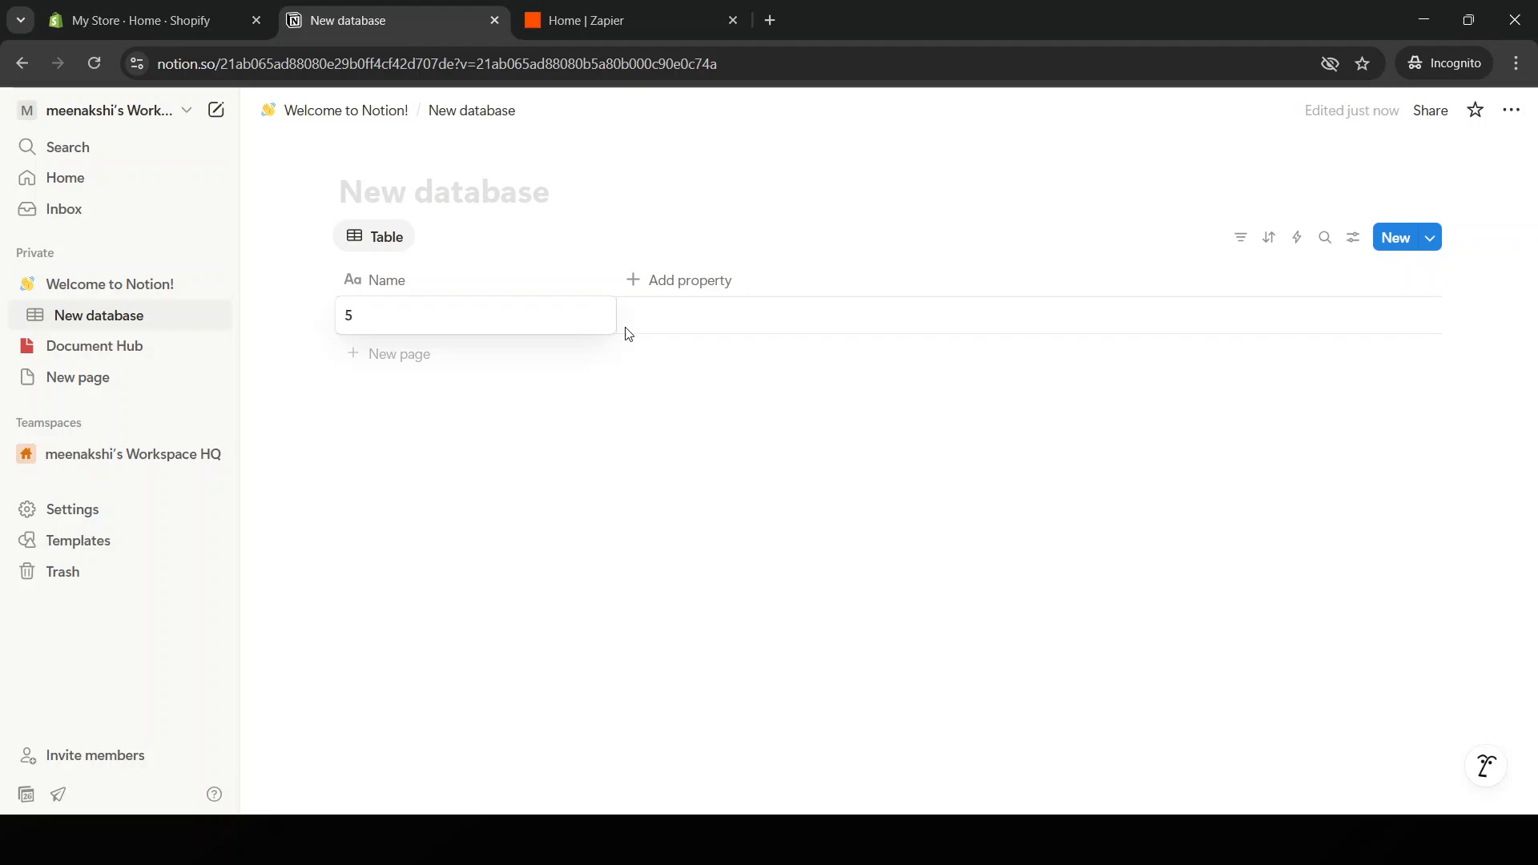
{"action": "left_click", "coordinate": [753, 310]}
{"action": "double_click", "coordinate": [753, 310]}
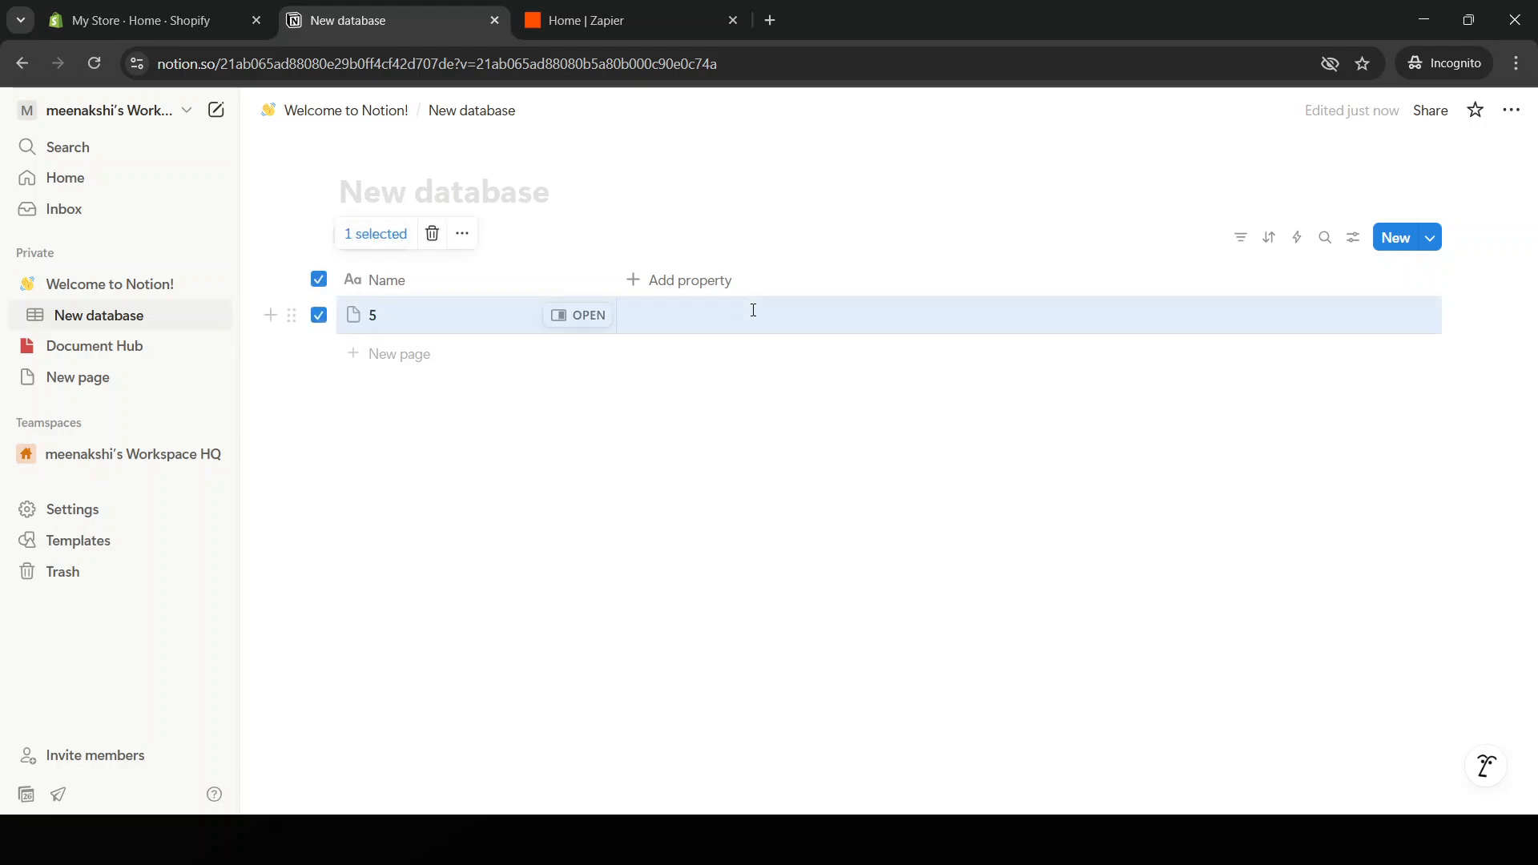
{"action": "key", "text": "Escape"}
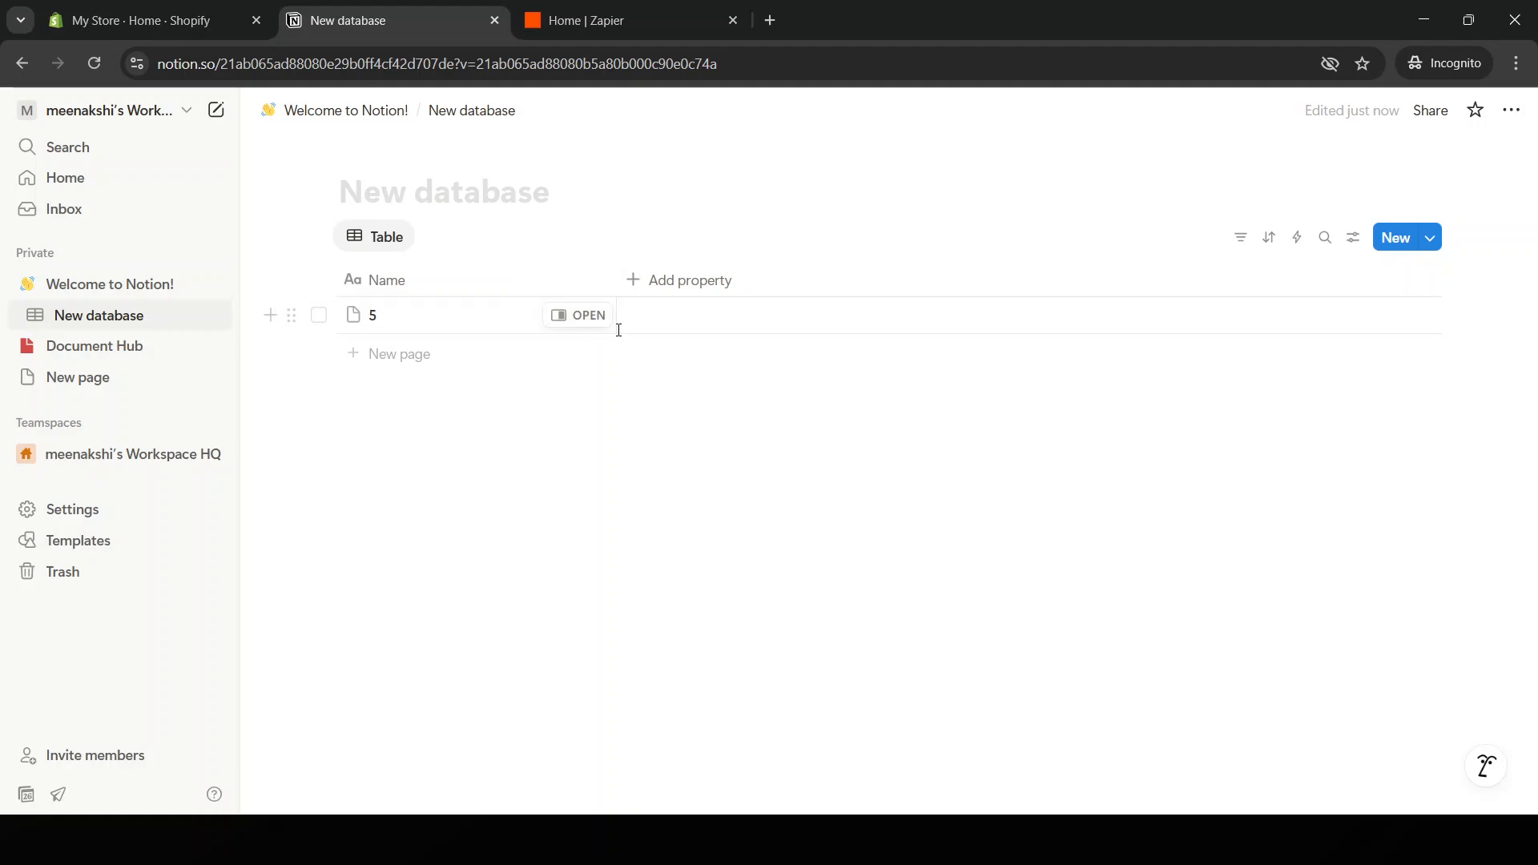
{"action": "left_click", "coordinate": [493, 331]}
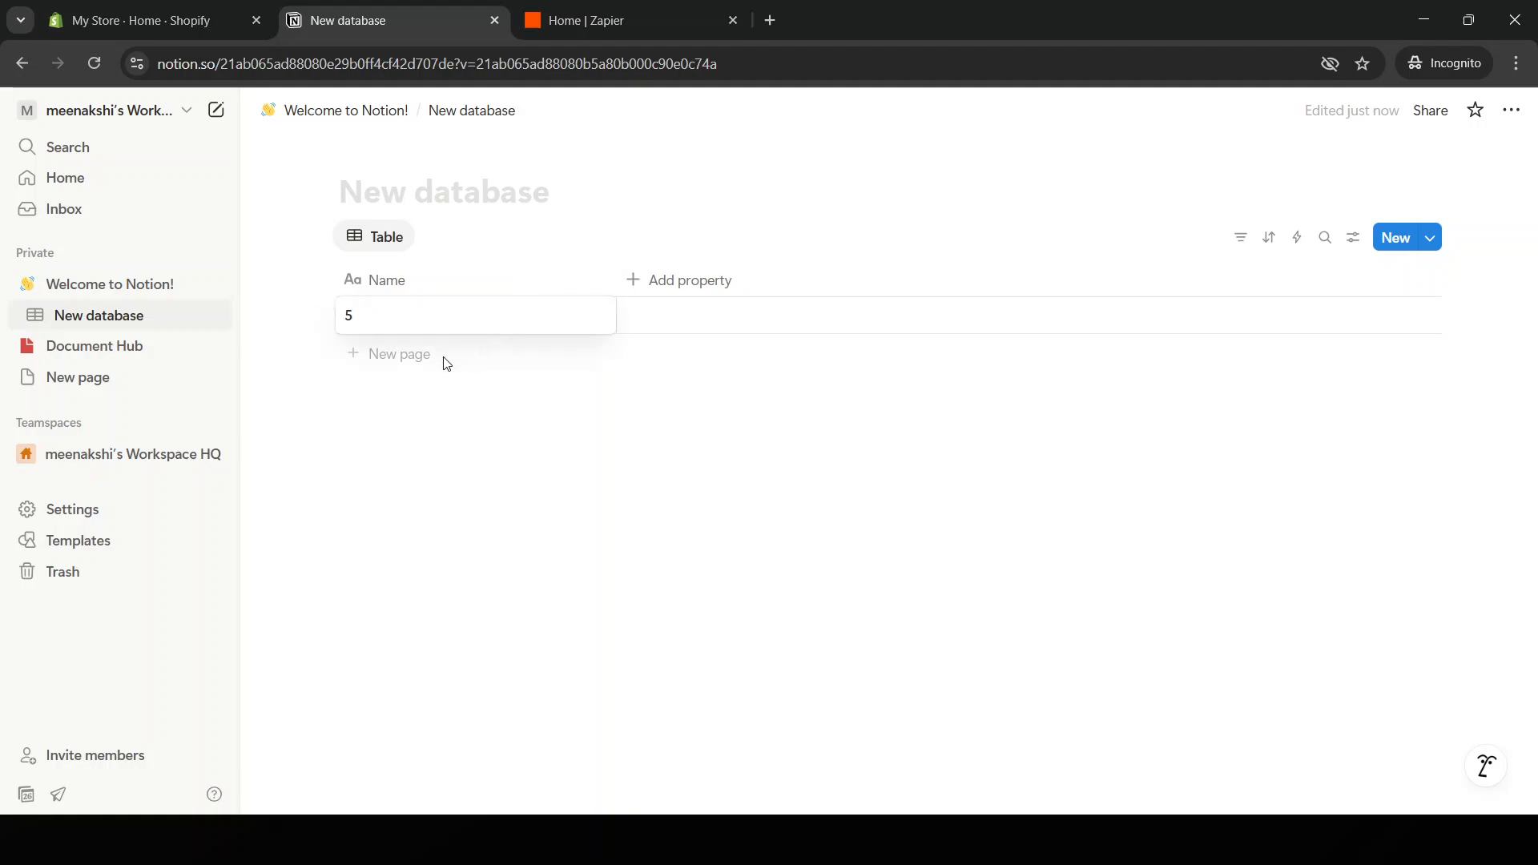
{"action": "left_click", "coordinate": [443, 357]}
{"action": "key", "text": "Escape"}
{"action": "key", "text": "Escape"}
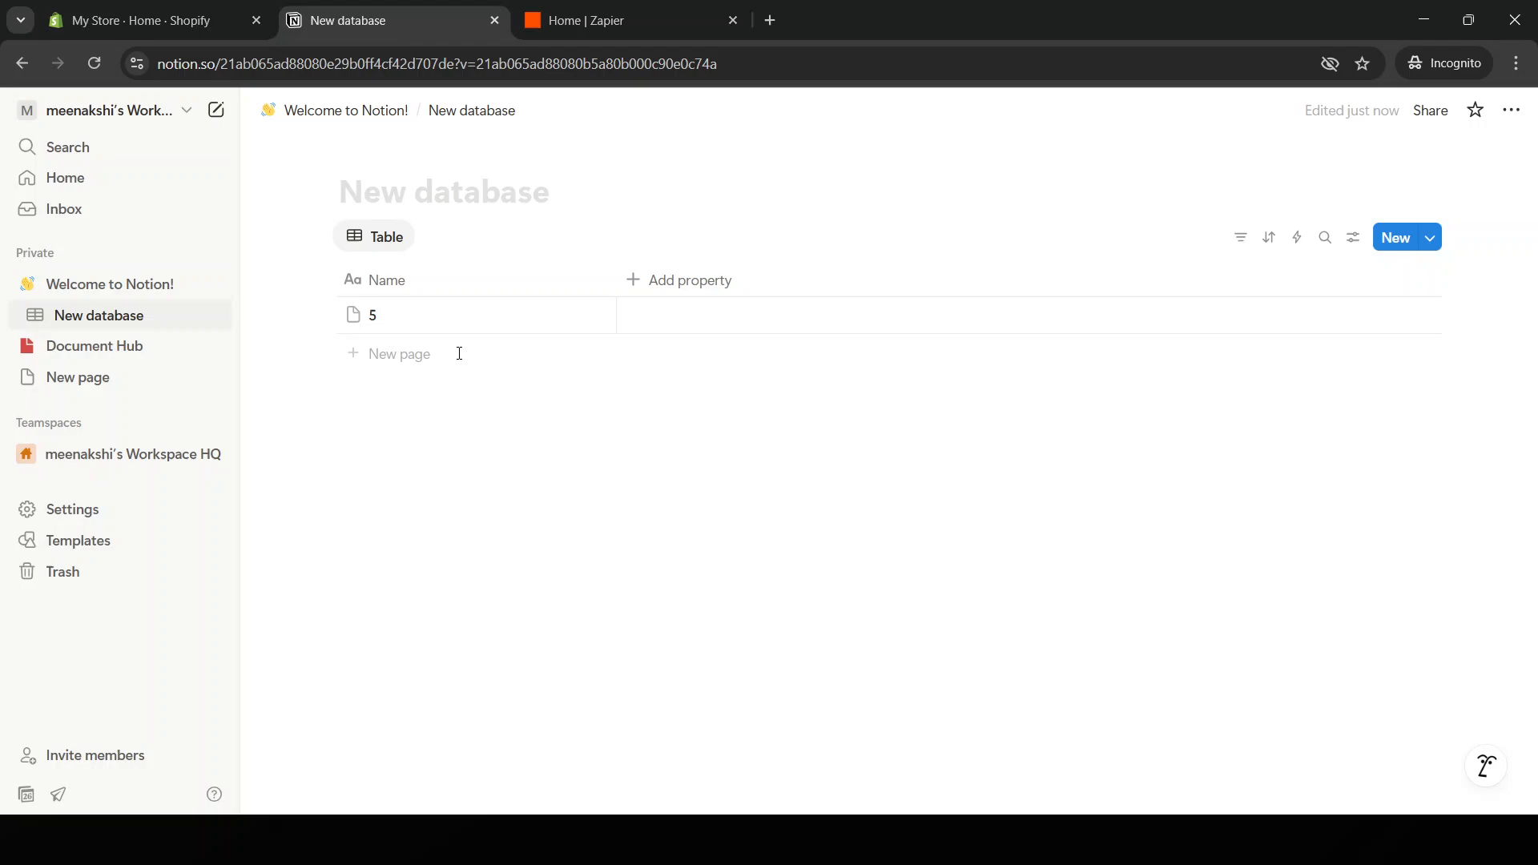
Add a Formula property column and open row 5's empty formula editor.
{"action": "left_click", "coordinate": [709, 280]}
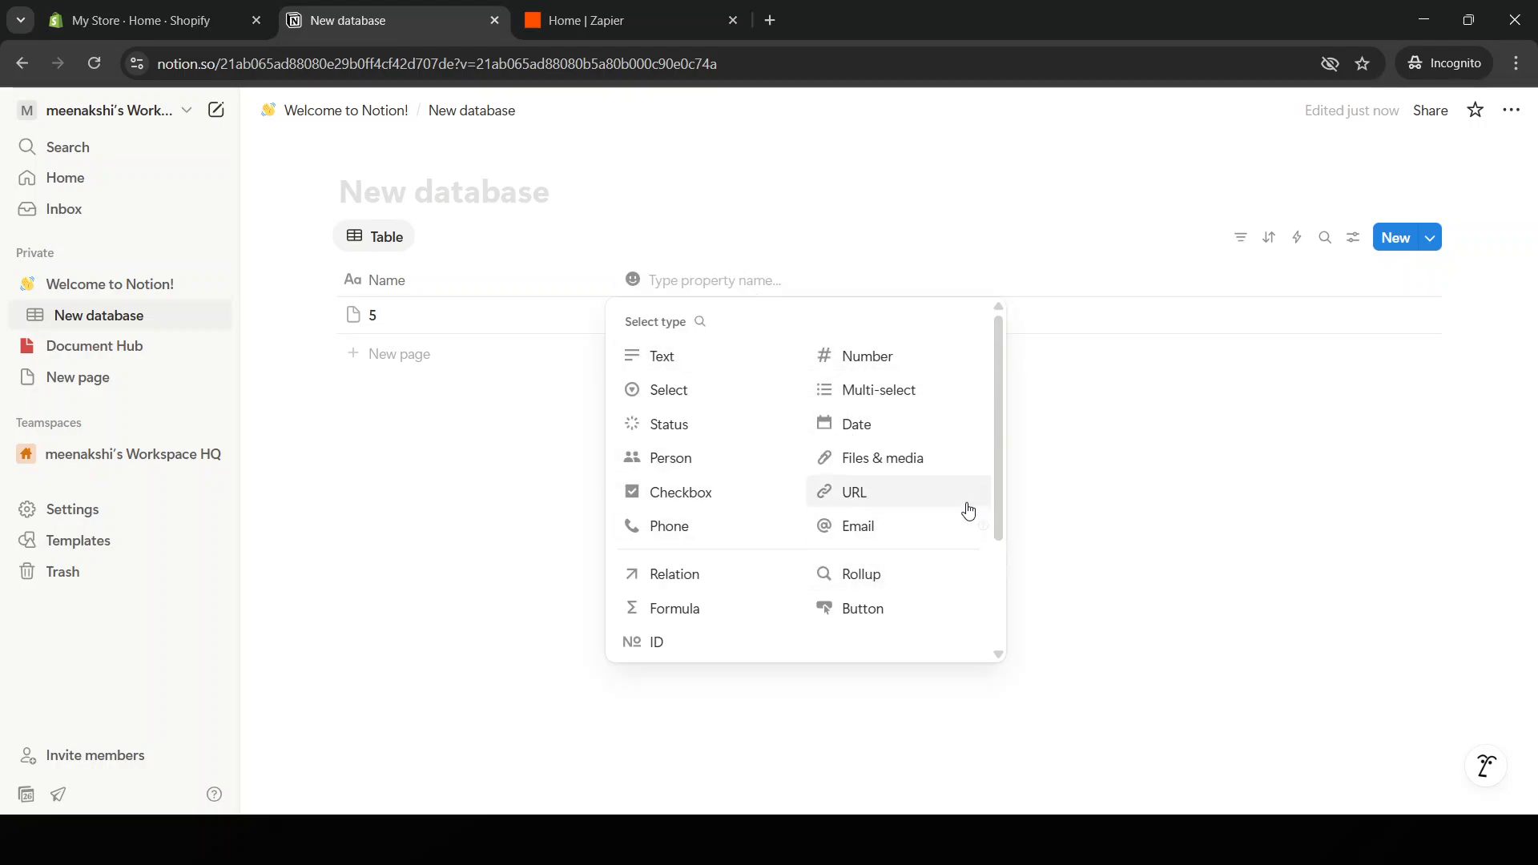
{"action": "left_click", "coordinate": [726, 607]}
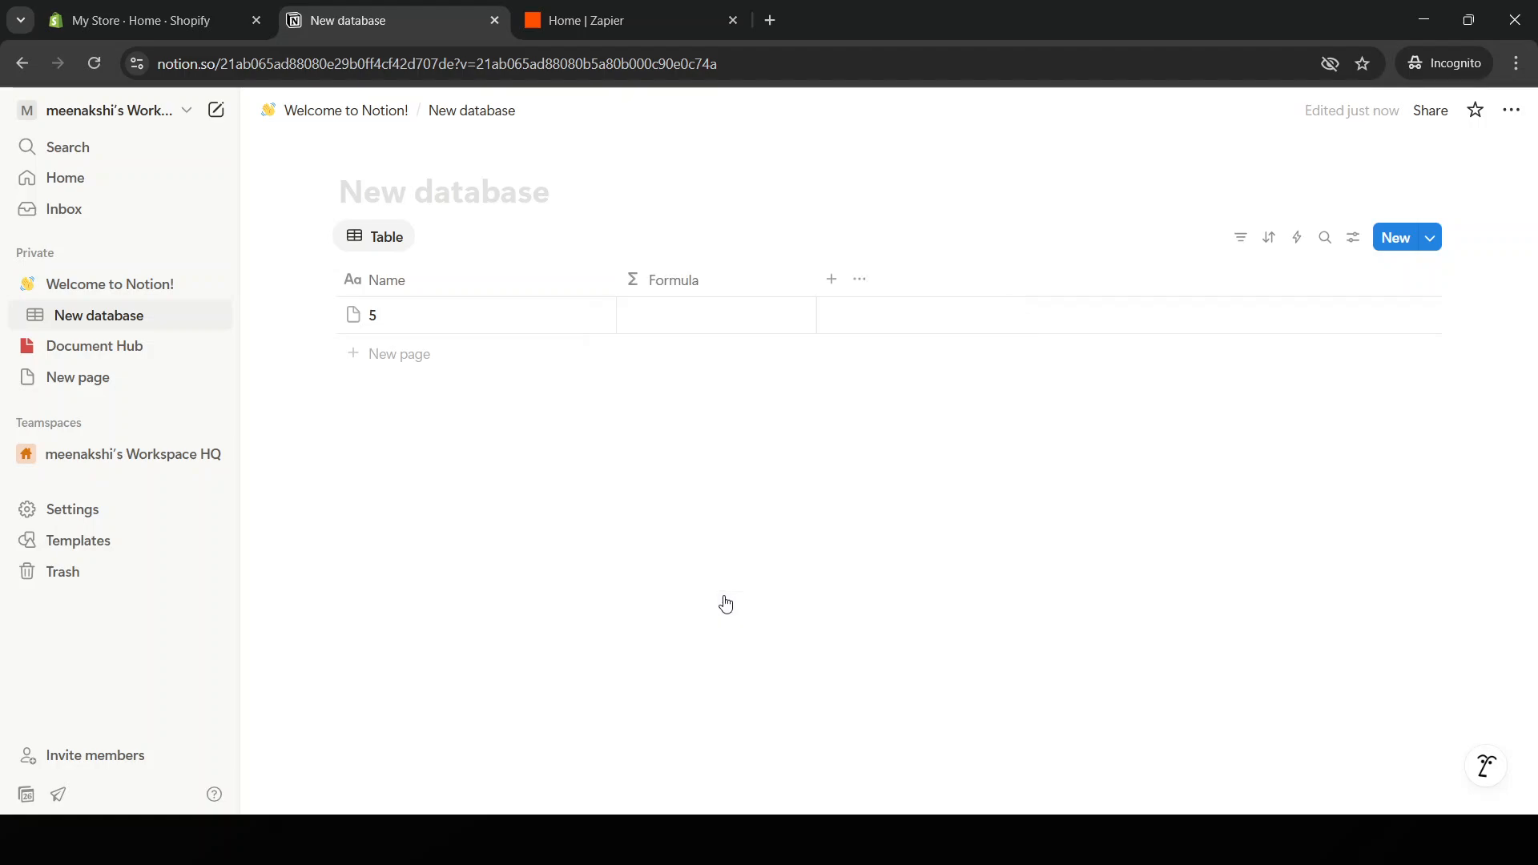
{"action": "left_click", "coordinate": [704, 325]}
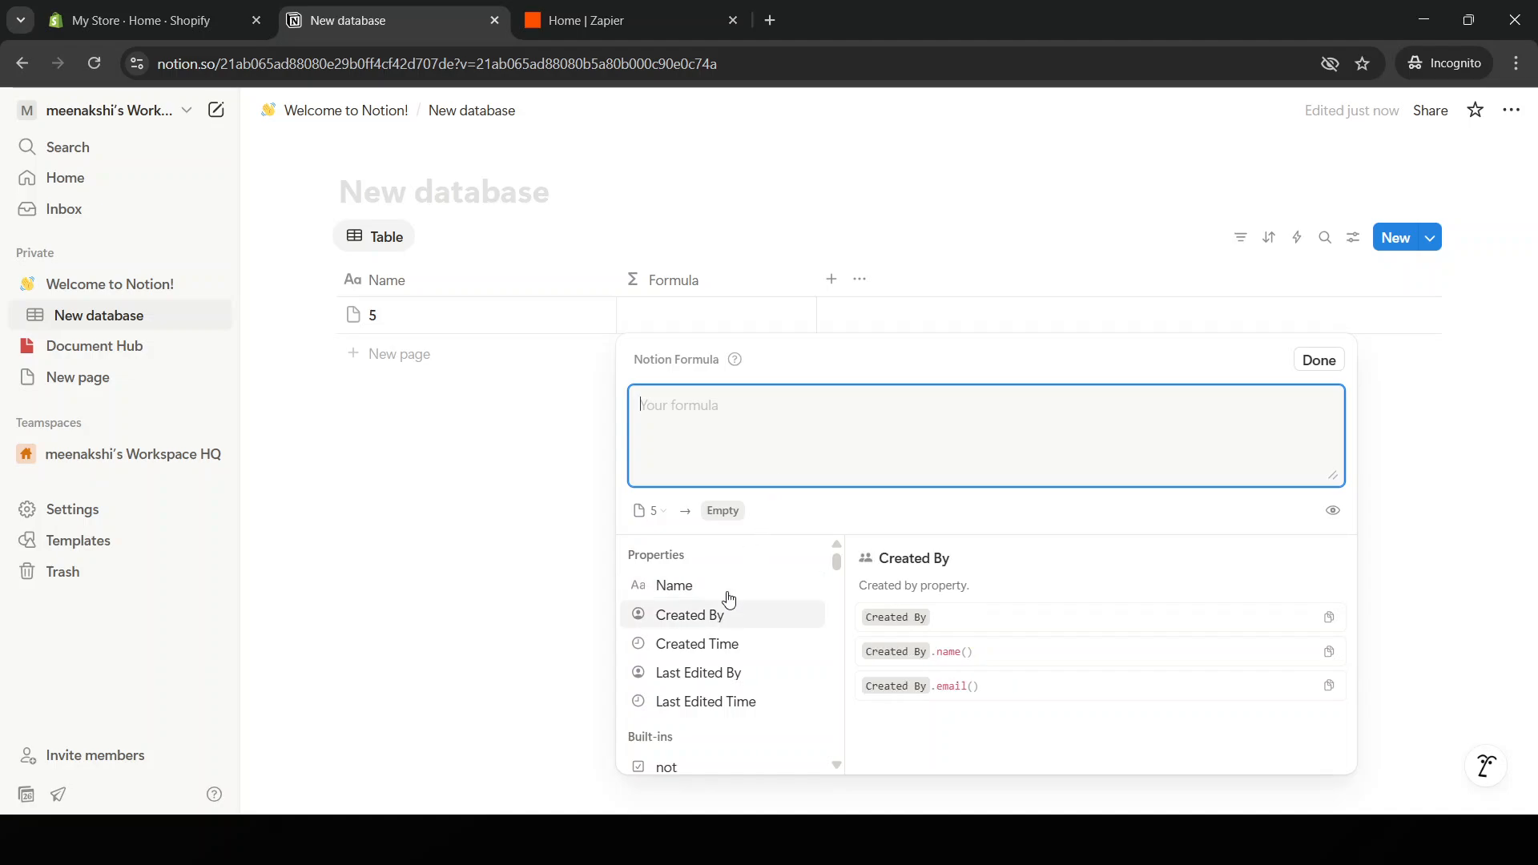
Try '5*2 *' and '5,' in row 5's formula, reset it to empty, and close the editor.
{"action": "type", "text": "5"}
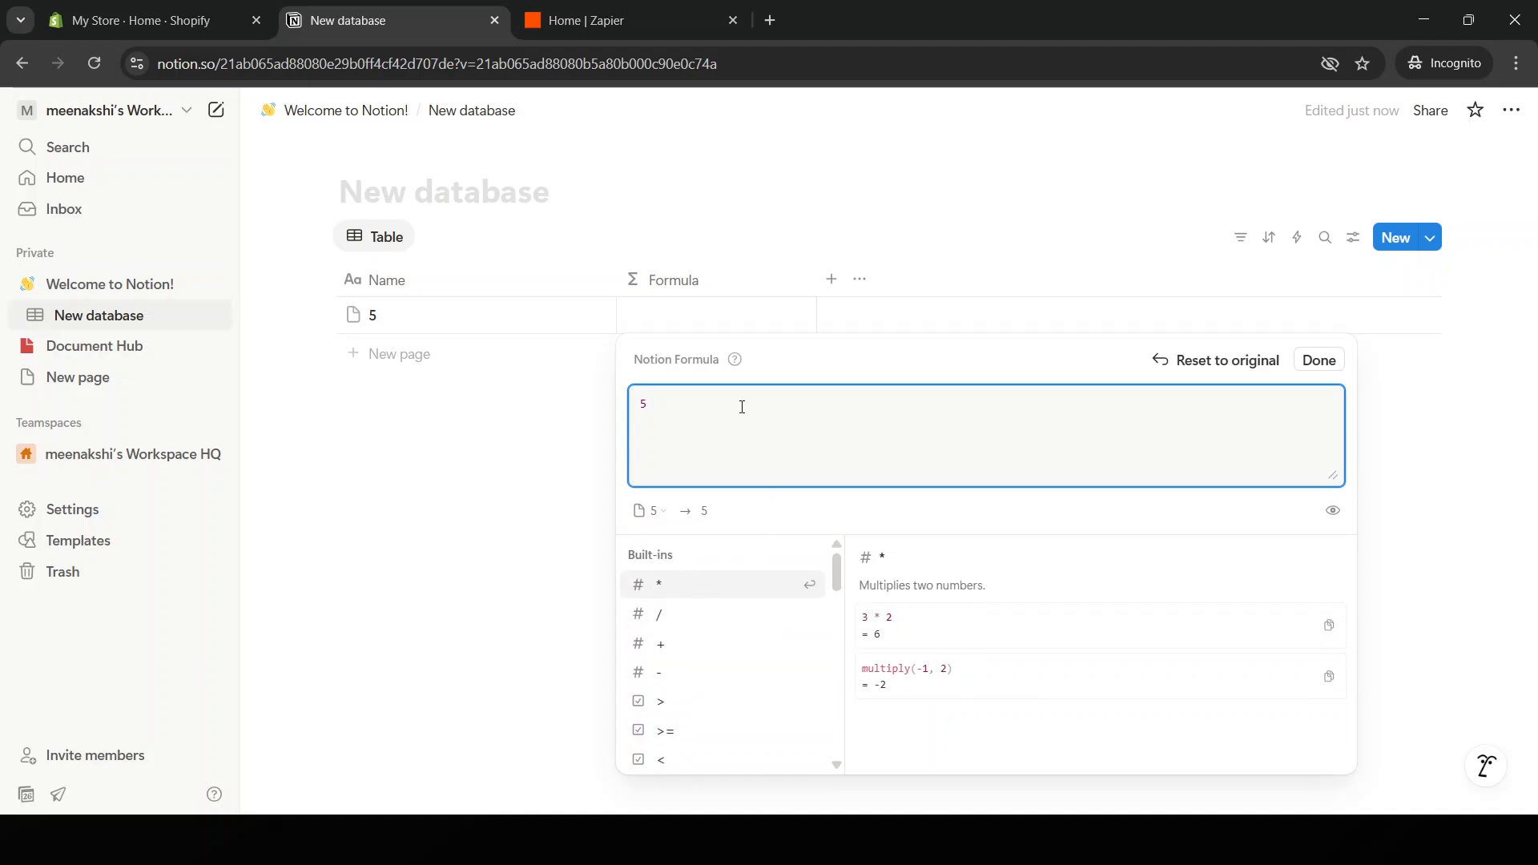
{"action": "type", "text": "*2 *"}
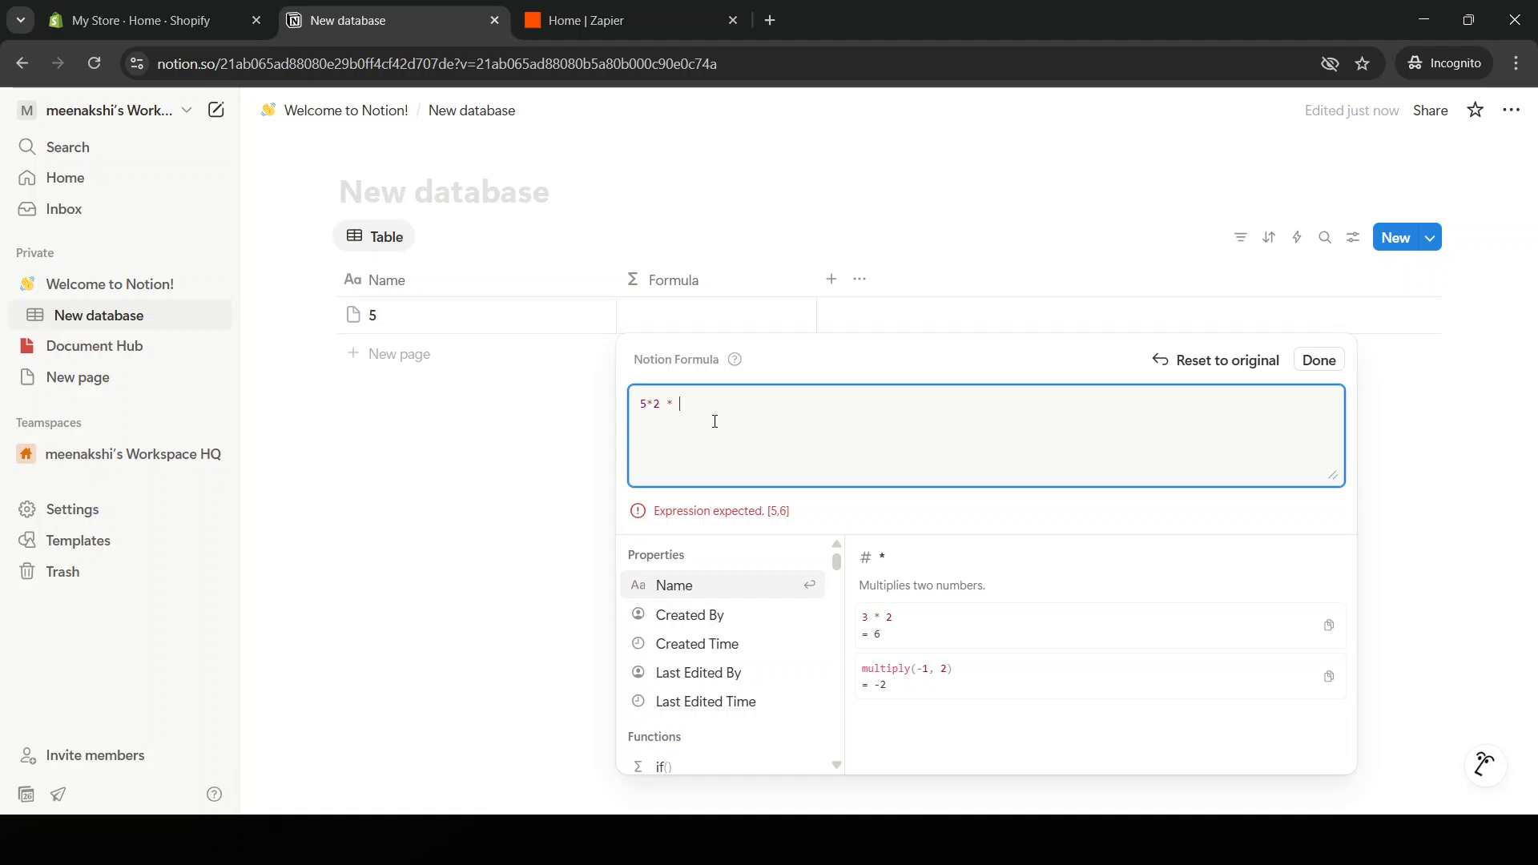
{"action": "key", "text": "BackSpace"}
{"action": "key", "text": "BackSpace"}
{"action": "key", "text": "BackSpace"}
{"action": "key", "text": "BackSpace"}
{"action": "key", "text": "BackSpace"}
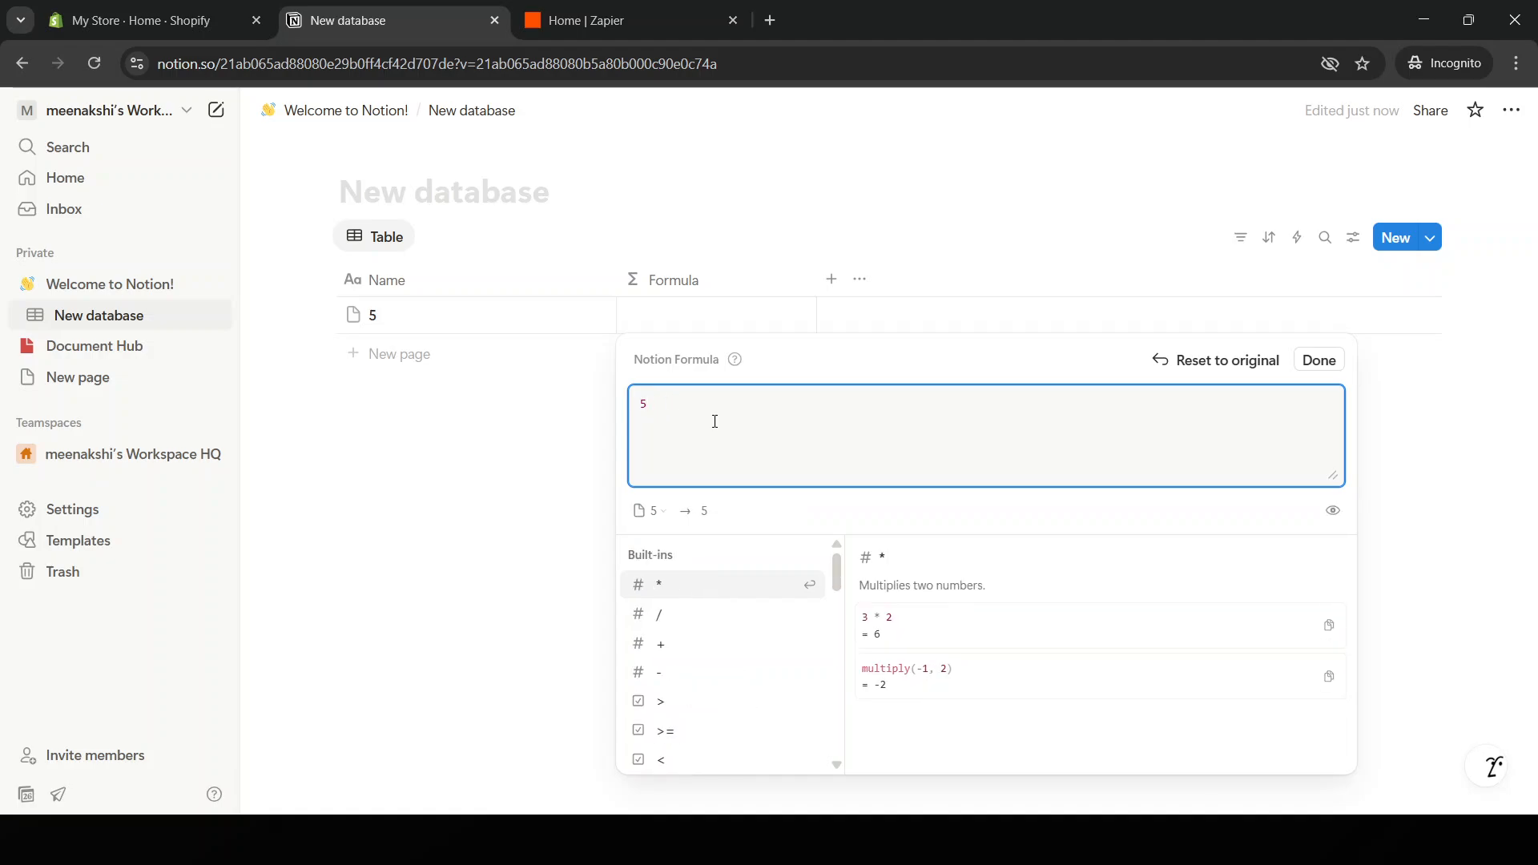
{"action": "type", "text": ",2"}
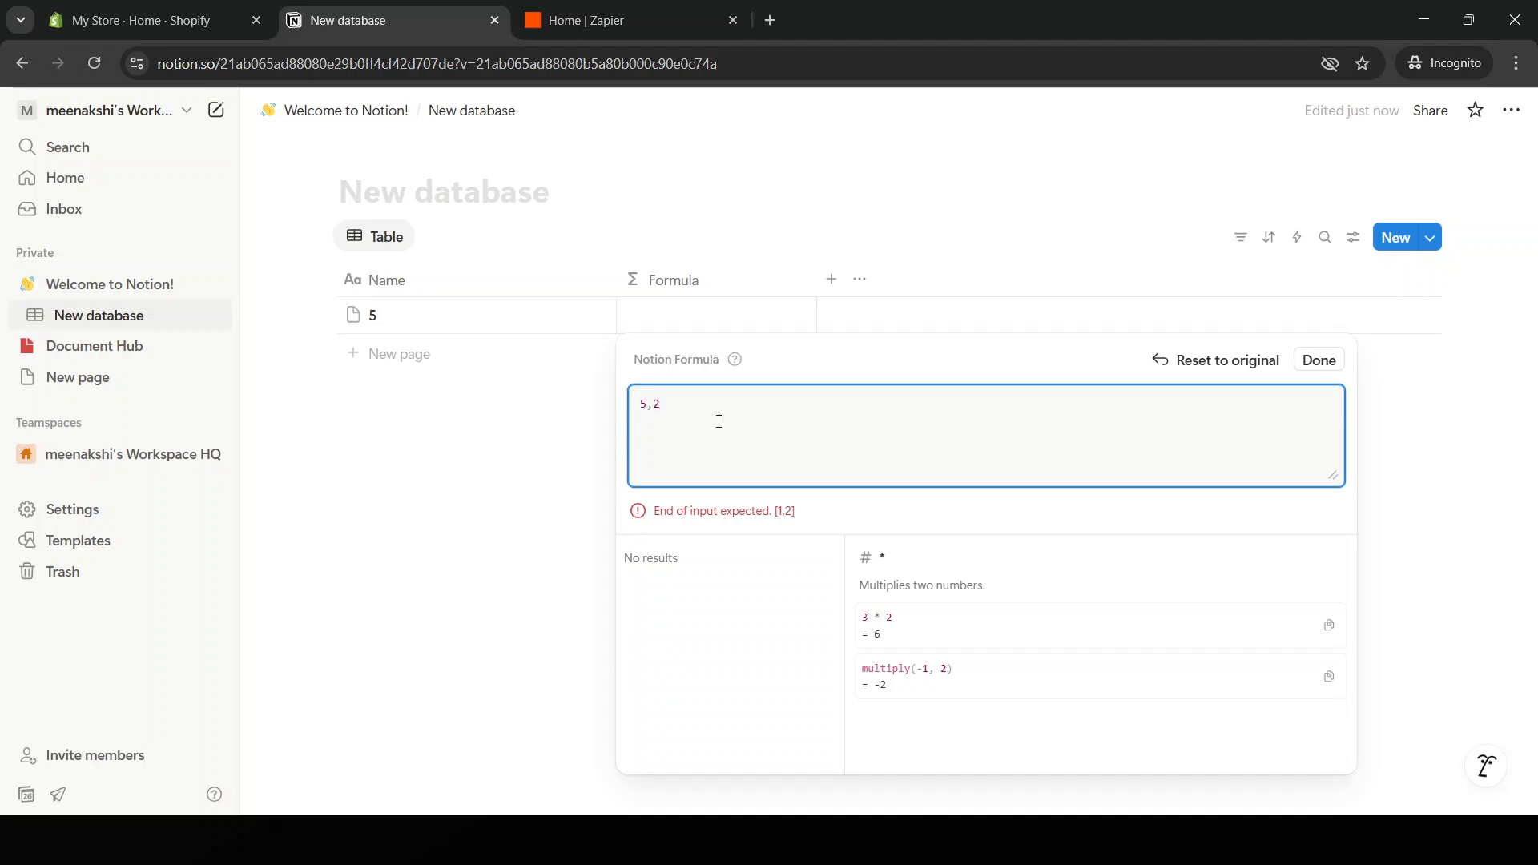
{"action": "left_click", "coordinate": [1322, 362]}
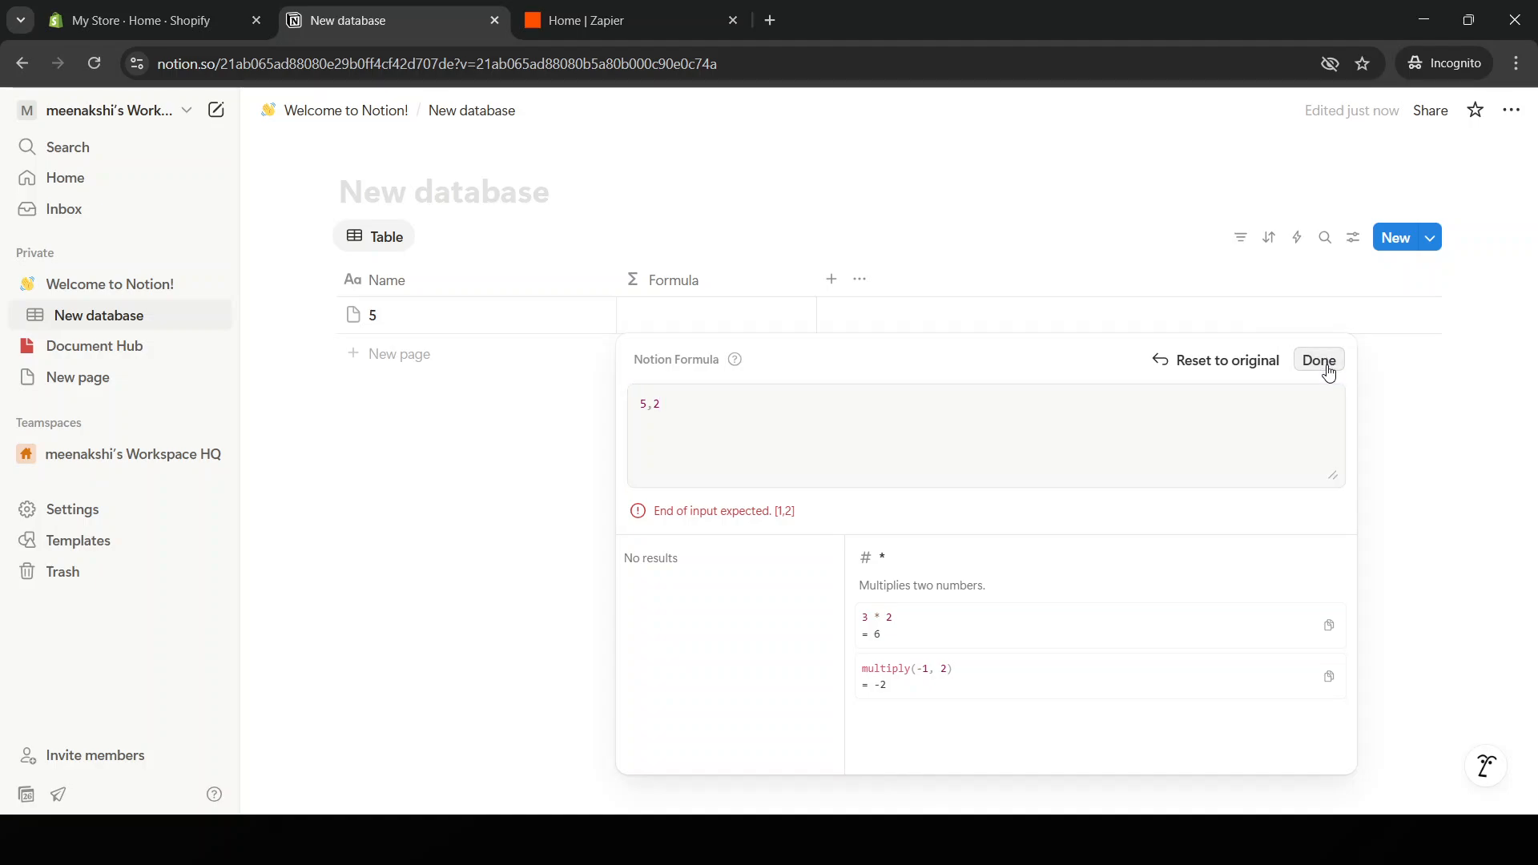
{"action": "left_click", "coordinate": [1236, 361]}
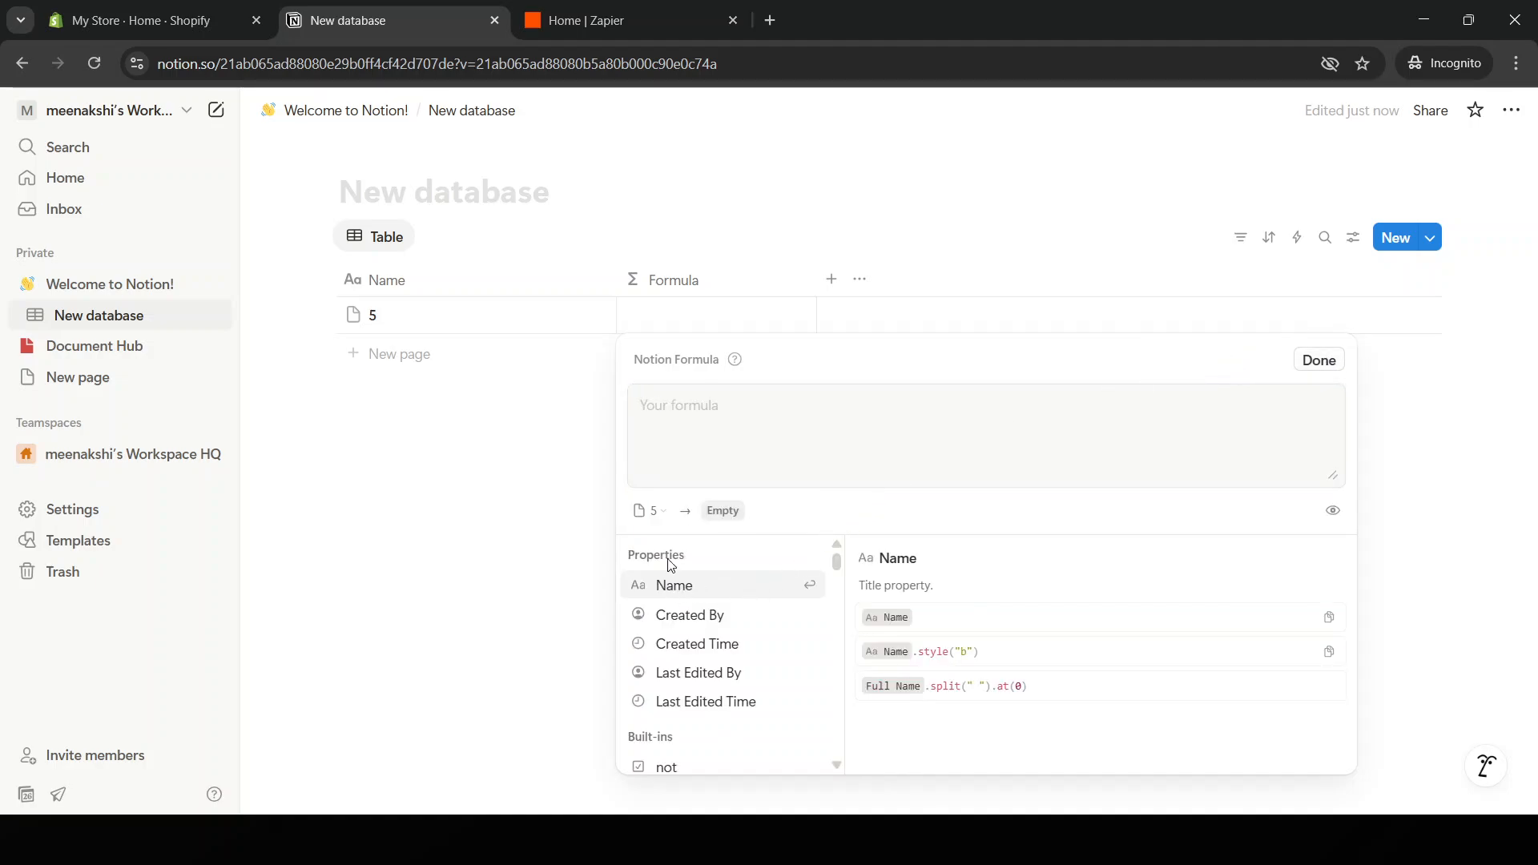
{"action": "left_click", "coordinate": [513, 447]}
Add a second formula column, Formula 1, then reopen row 5's Formula editor.
{"action": "left_click", "coordinate": [450, 330]}
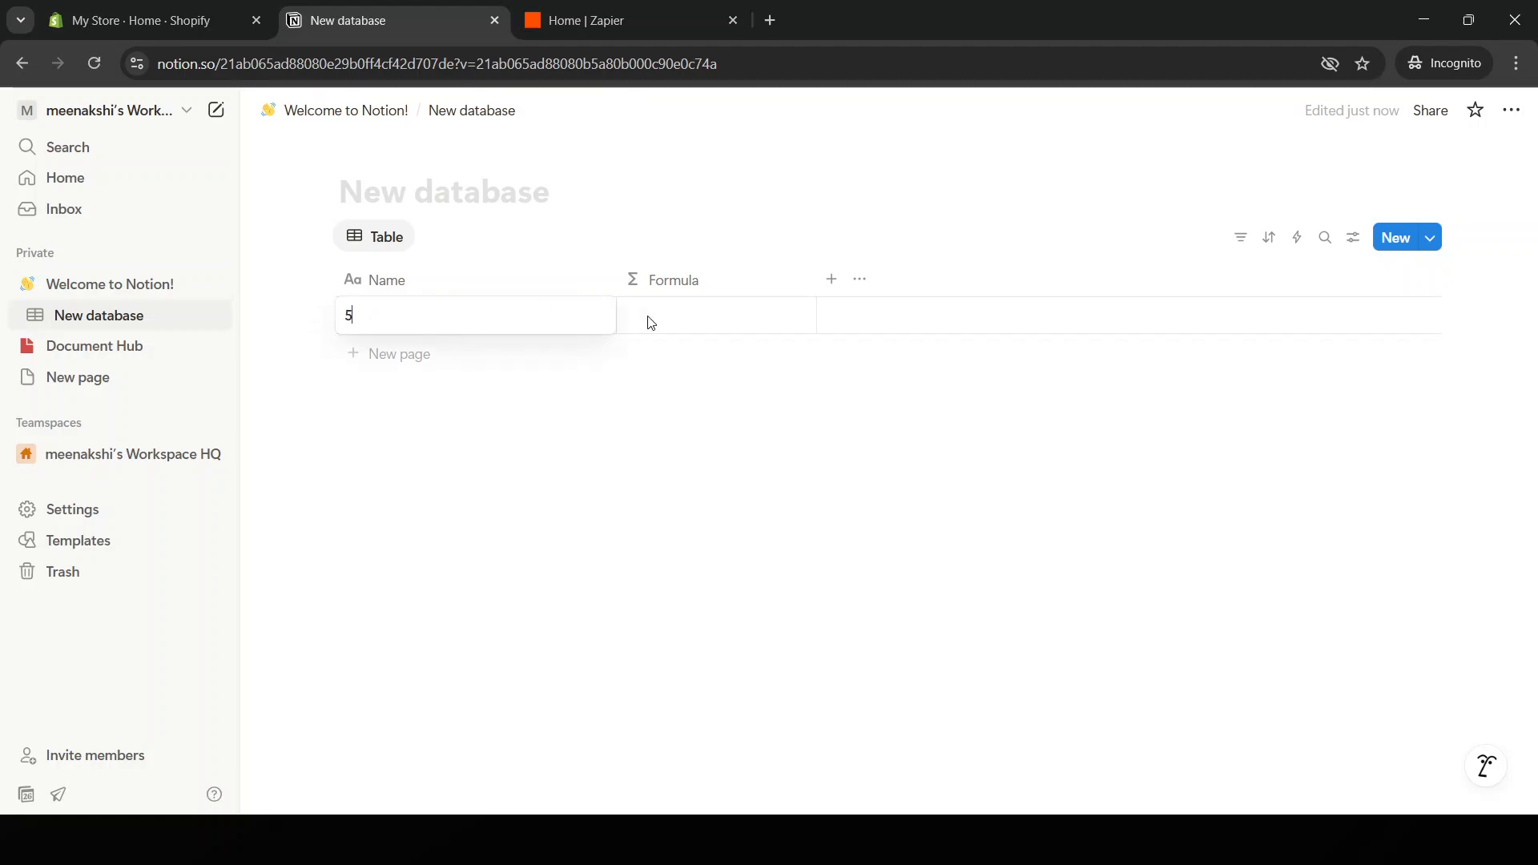
{"action": "left_click", "coordinate": [831, 281]}
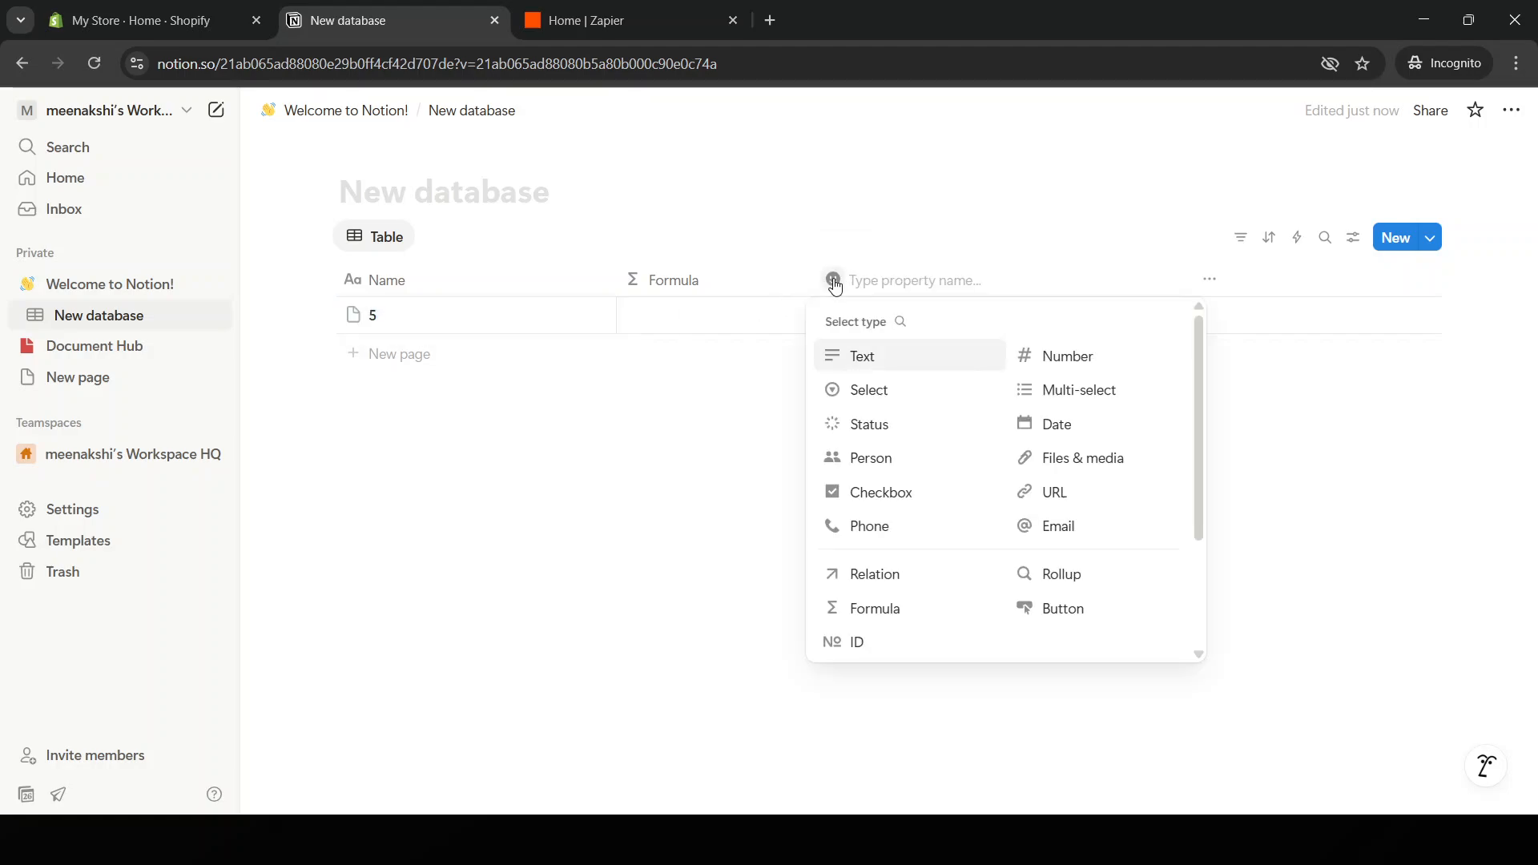
{"action": "left_click", "coordinate": [952, 618]}
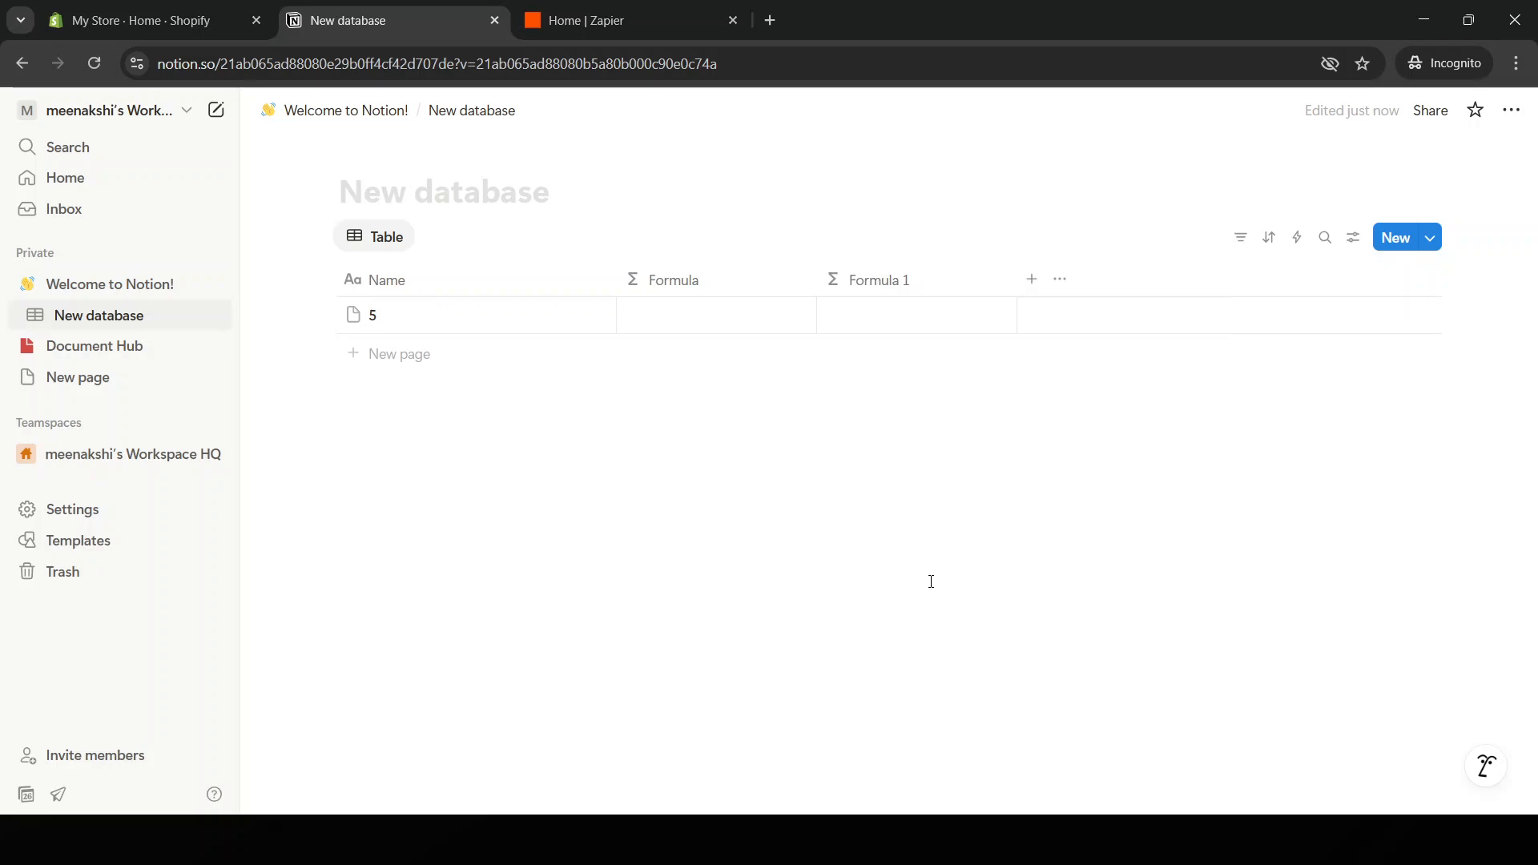
{"action": "left_click", "coordinate": [1058, 280]}
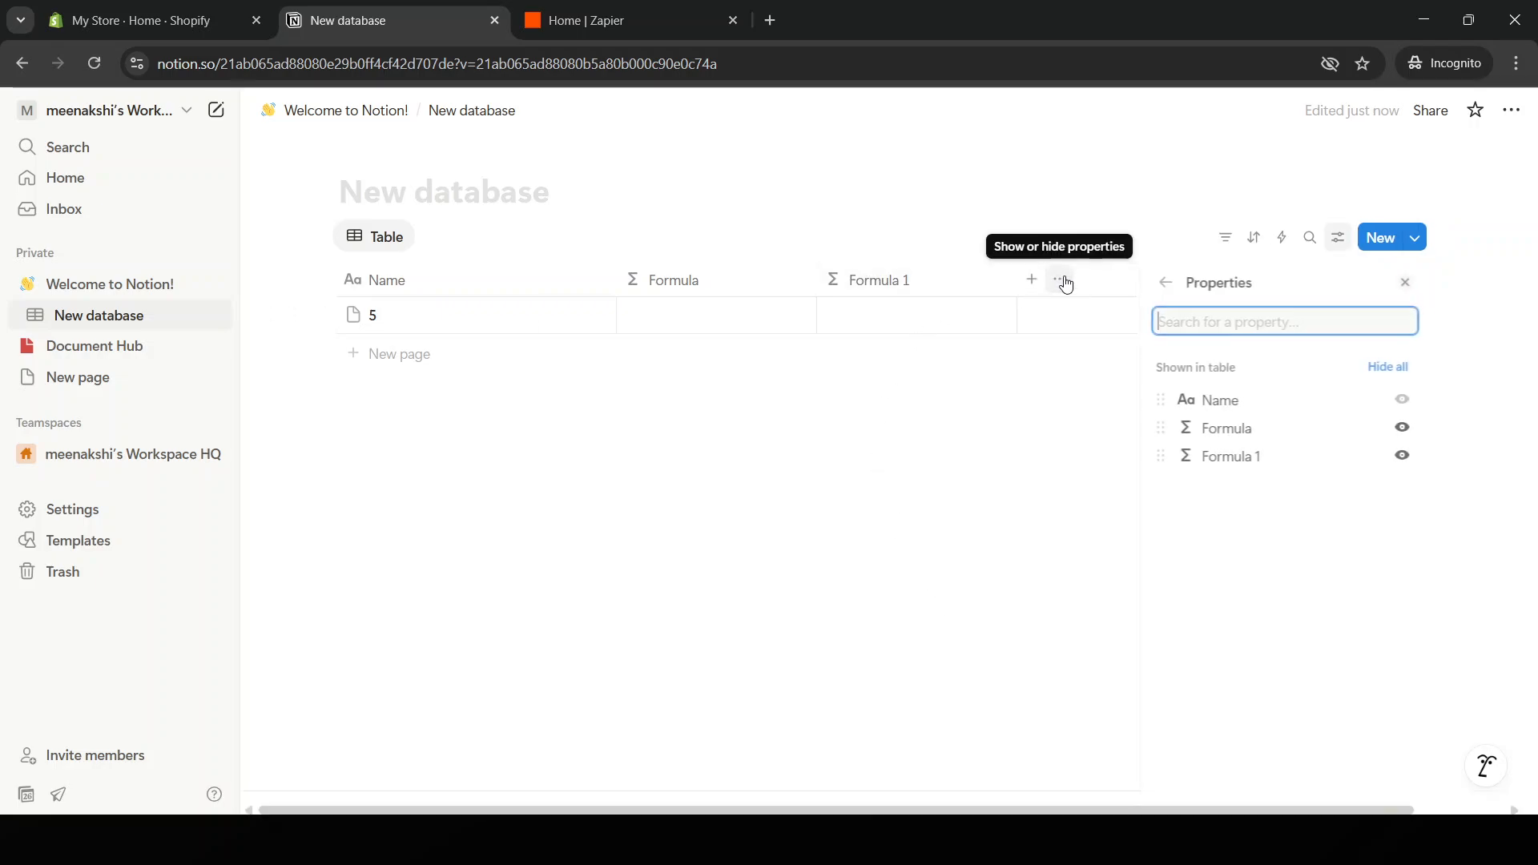
{"action": "left_click", "coordinate": [1262, 429]}
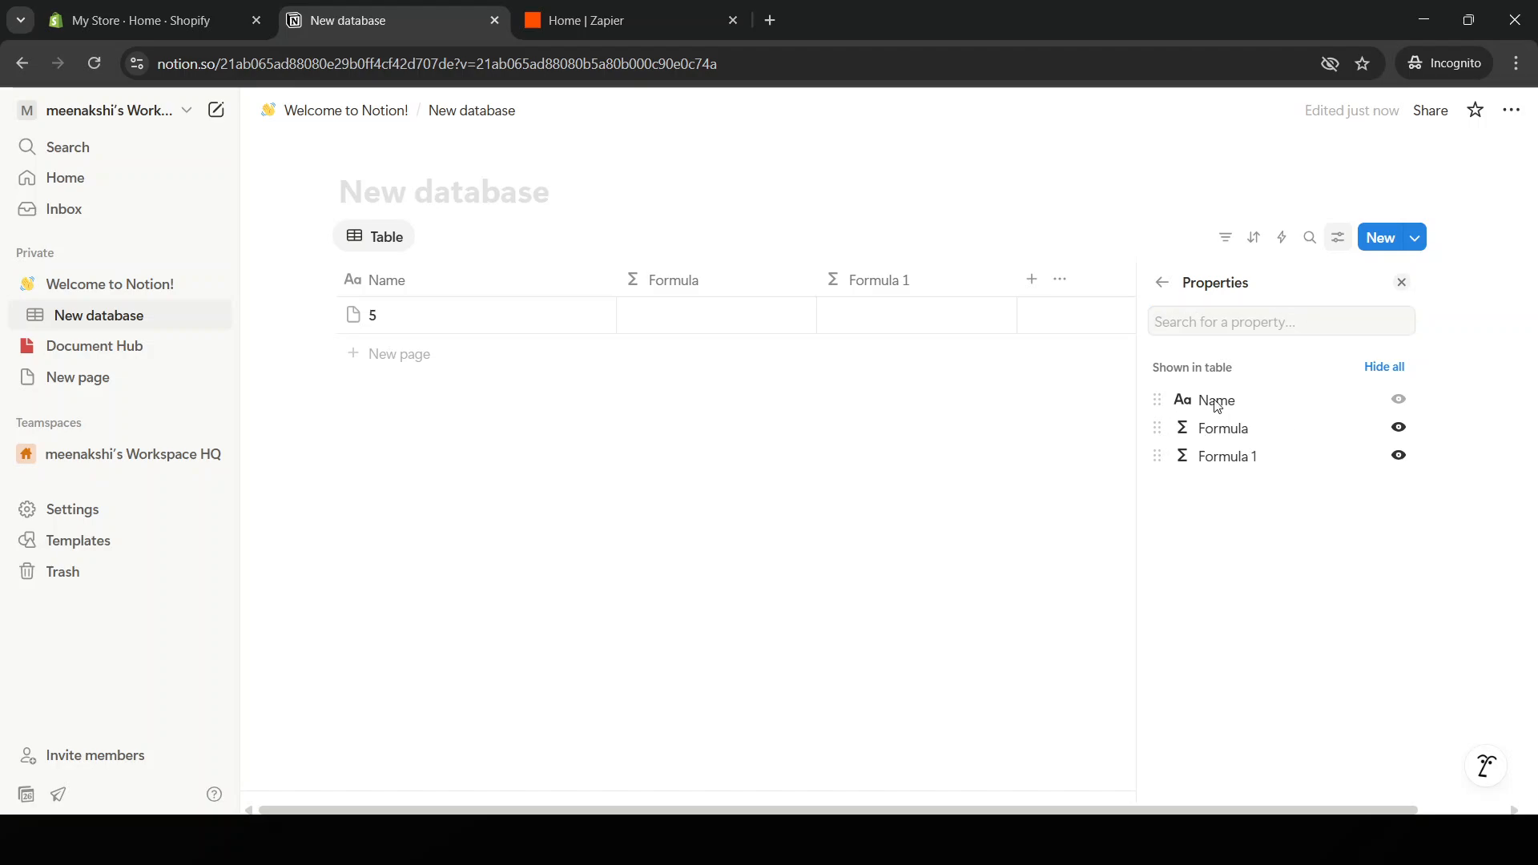
{"action": "left_click", "coordinate": [916, 398]}
{"action": "left_click", "coordinate": [745, 319]}
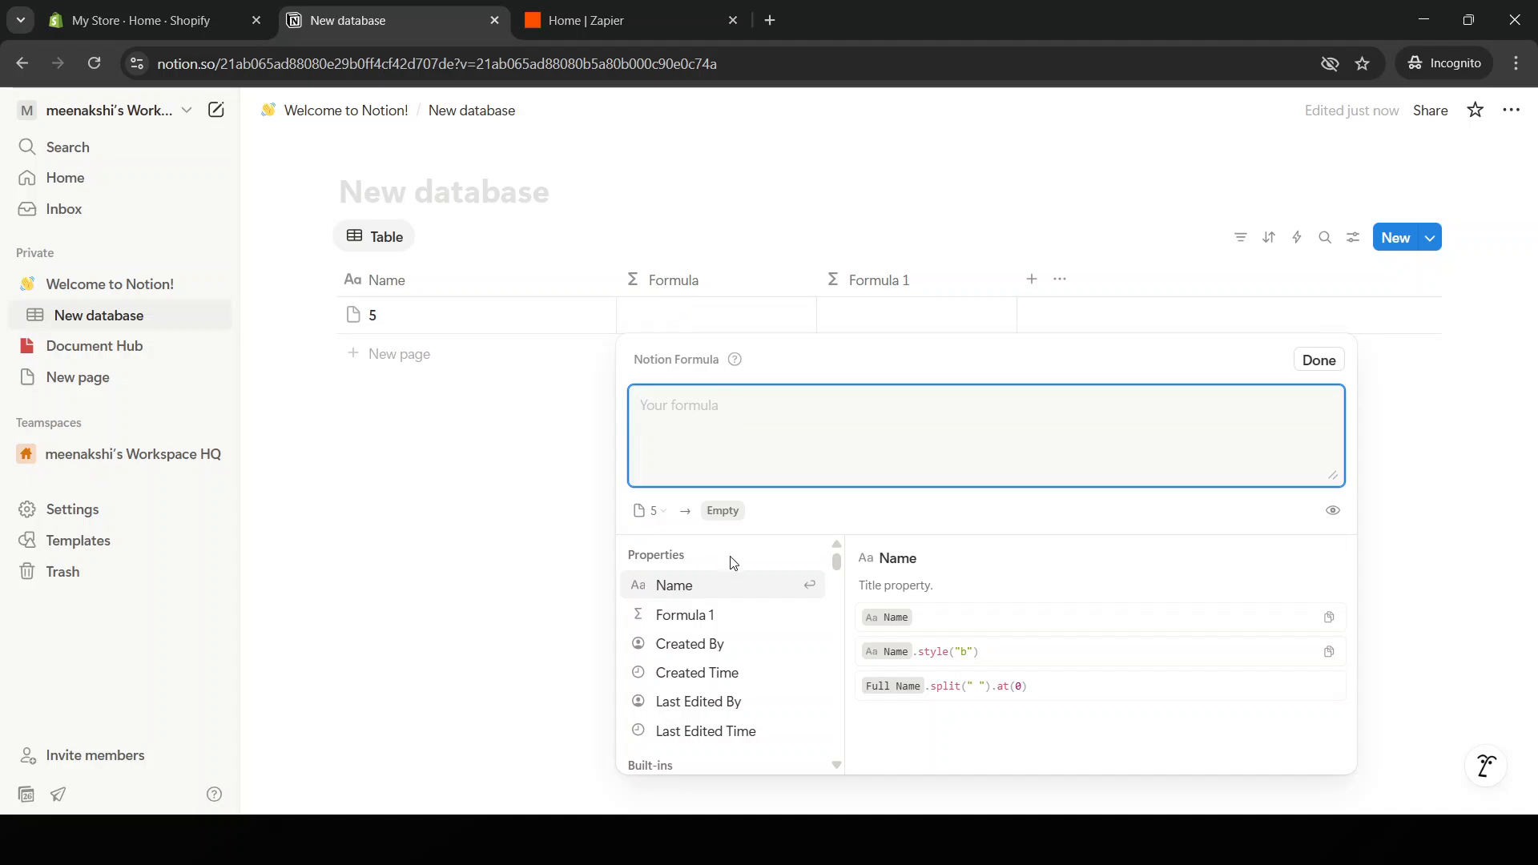
{"action": "scroll", "coordinate": [735, 609], "scroll_direction": "down", "scroll_amount": 3}
{"action": "scroll", "coordinate": [712, 661], "scroll_direction": "up", "scroll_amount": 1}
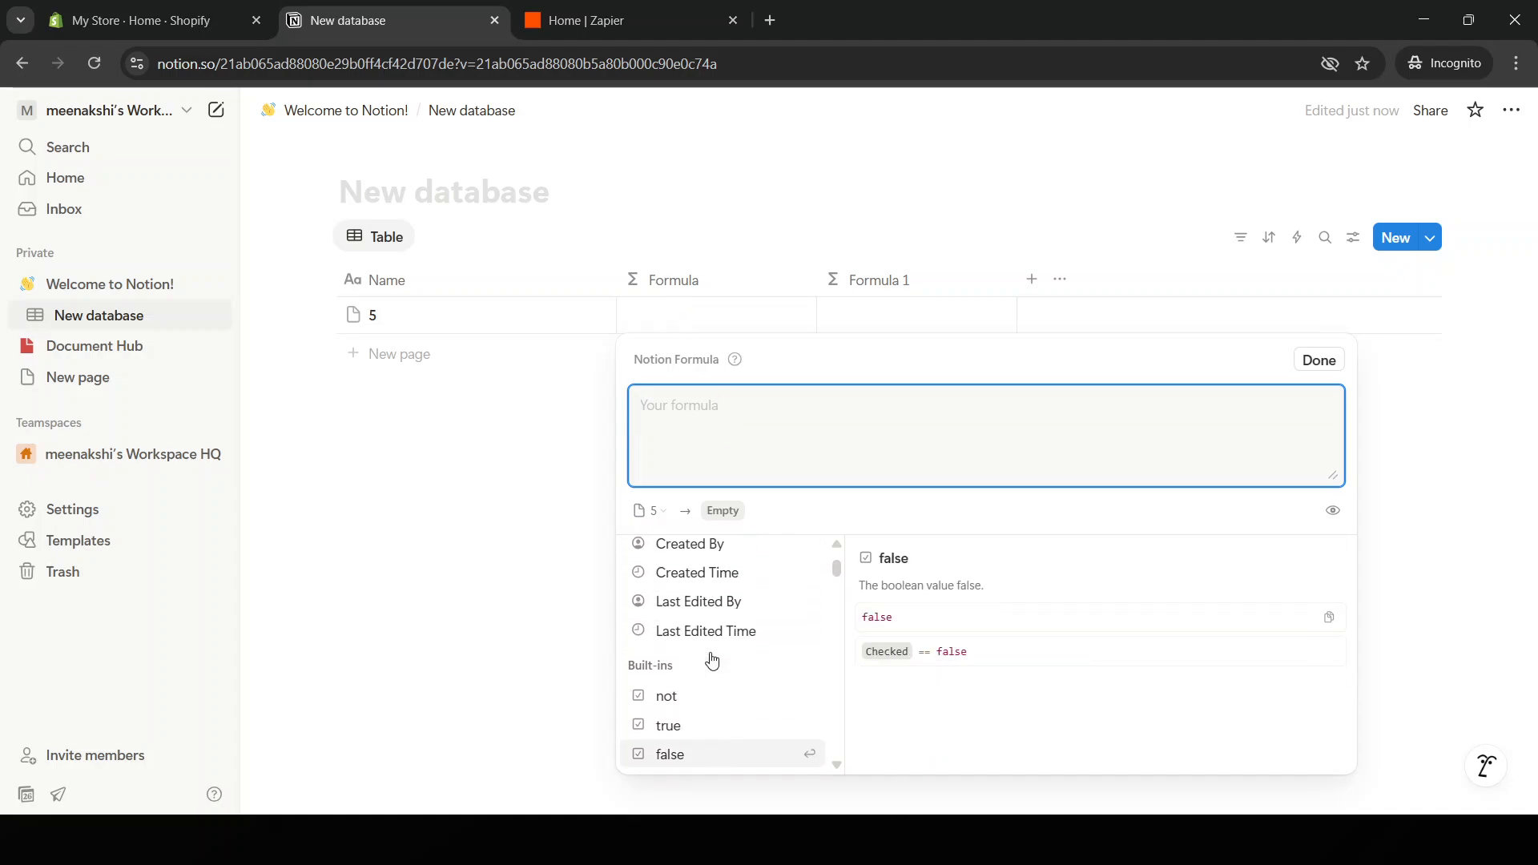
{"action": "scroll", "coordinate": [712, 661], "scroll_direction": "up", "scroll_amount": 2}
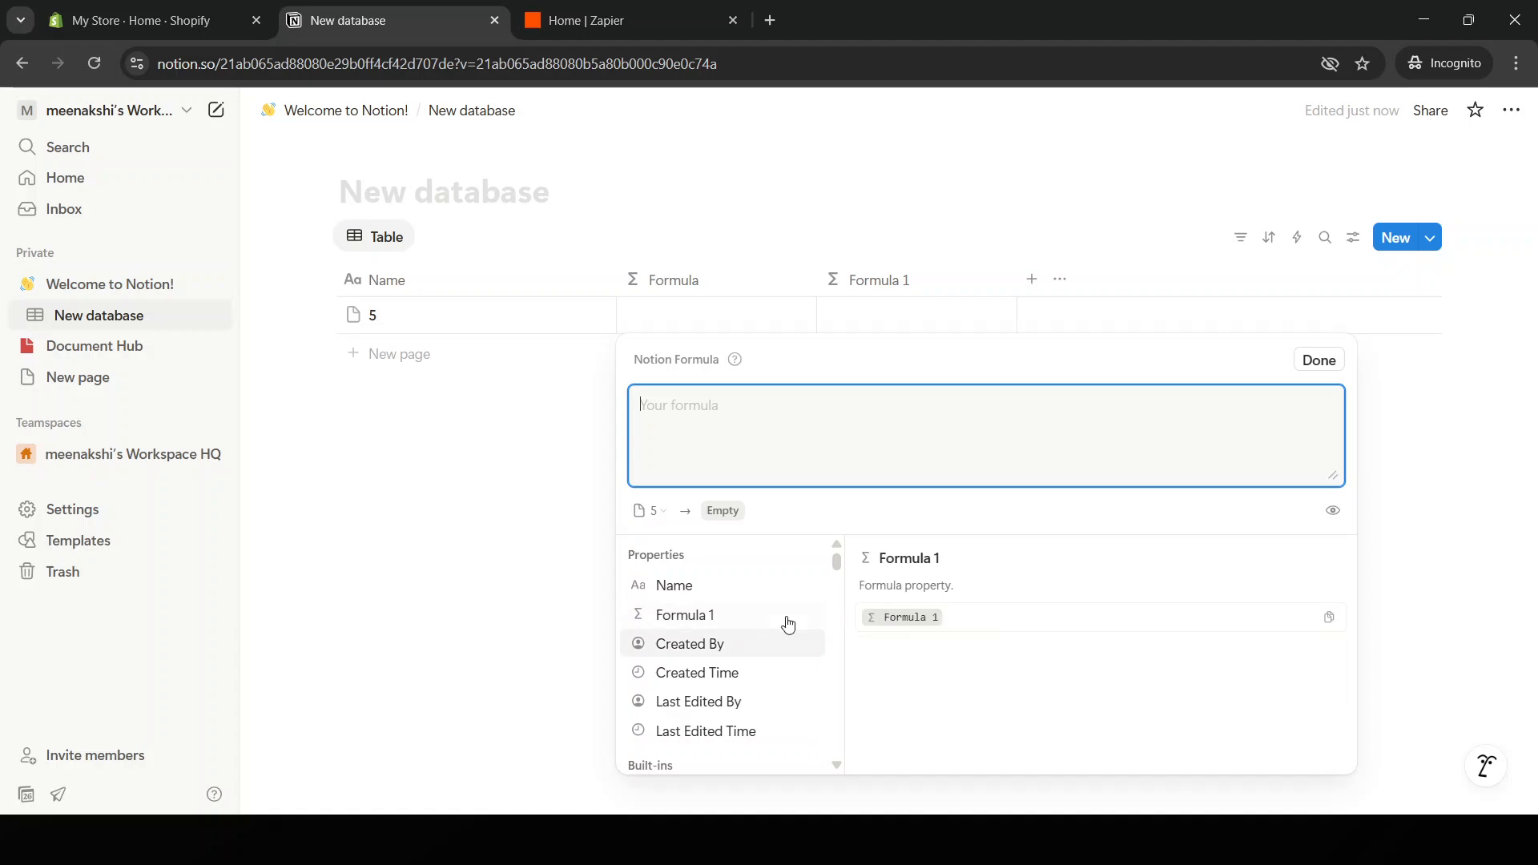
{"action": "scroll", "coordinate": [738, 674], "scroll_direction": "down", "scroll_amount": 2}
{"action": "scroll", "coordinate": [738, 674], "scroll_direction": "down", "scroll_amount": 3}
{"action": "scroll", "coordinate": [734, 673], "scroll_direction": "up", "scroll_amount": 2}
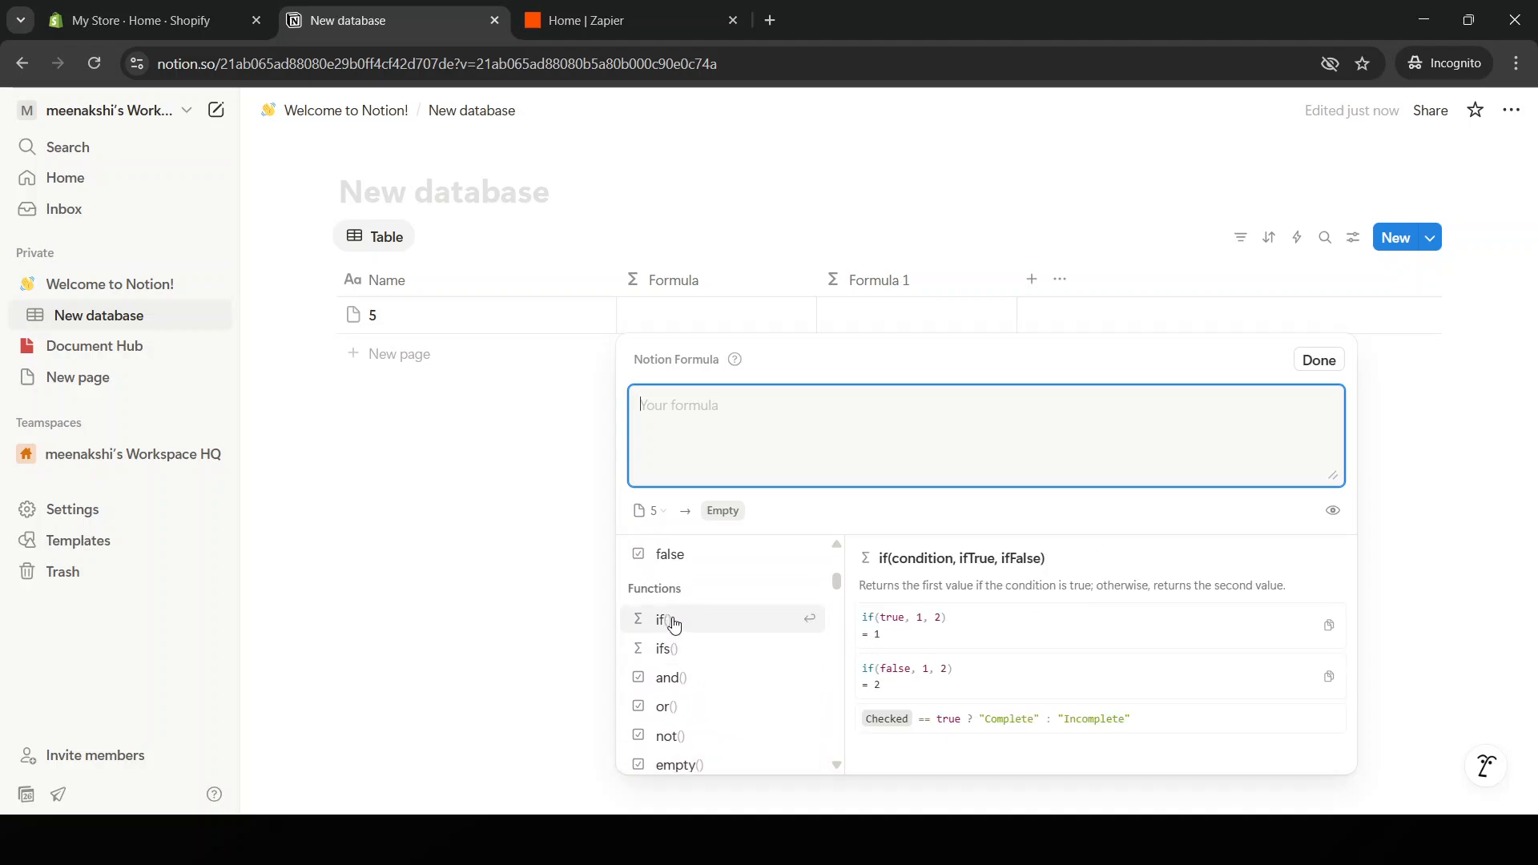
{"action": "scroll", "coordinate": [683, 635], "scroll_direction": "down", "scroll_amount": 4}
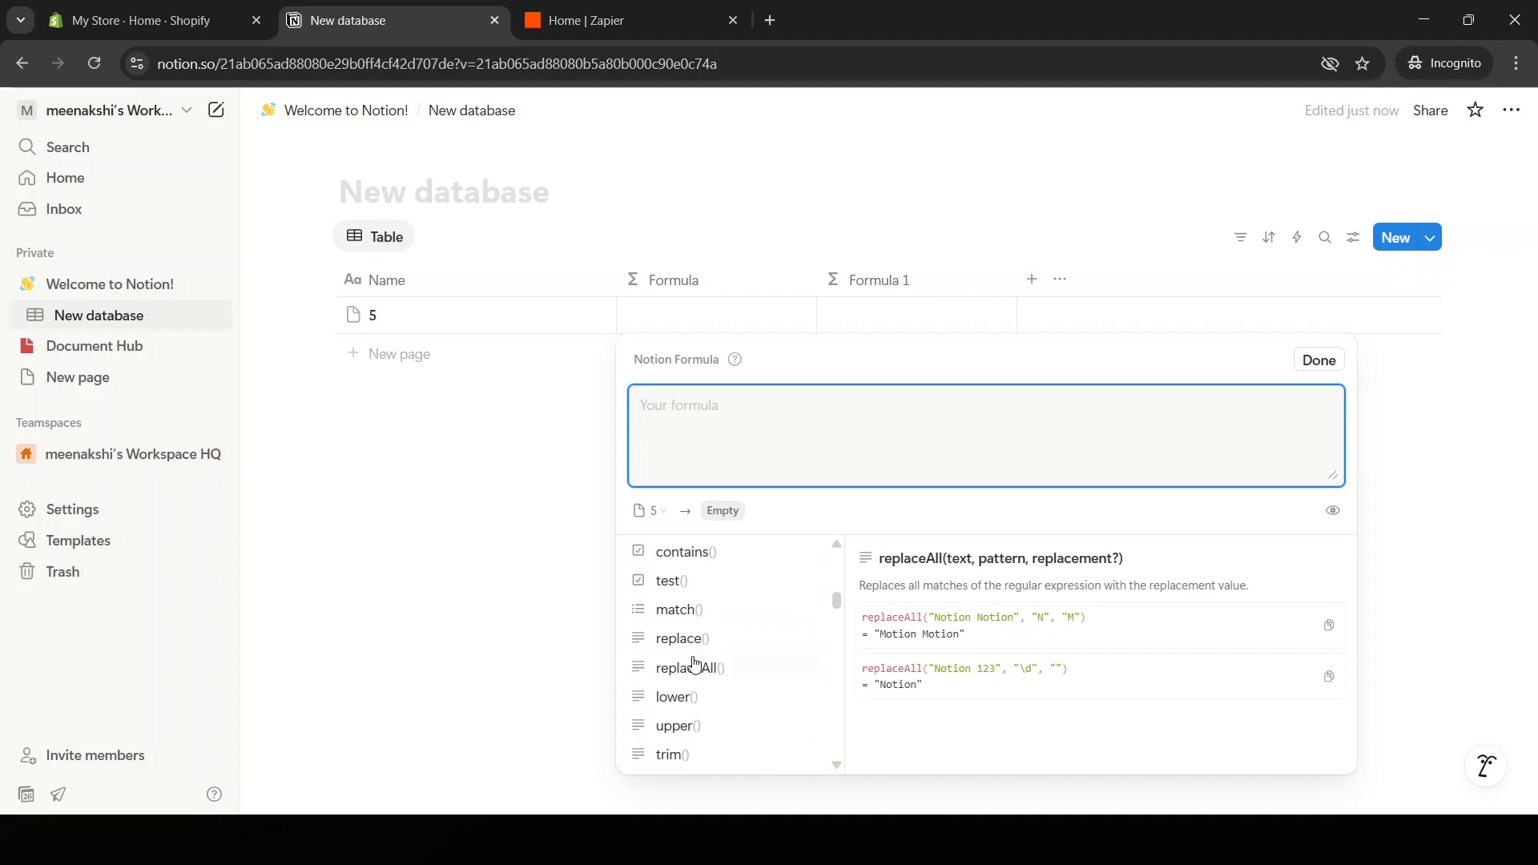
{"action": "scroll", "coordinate": [694, 665], "scroll_direction": "down", "scroll_amount": 6}
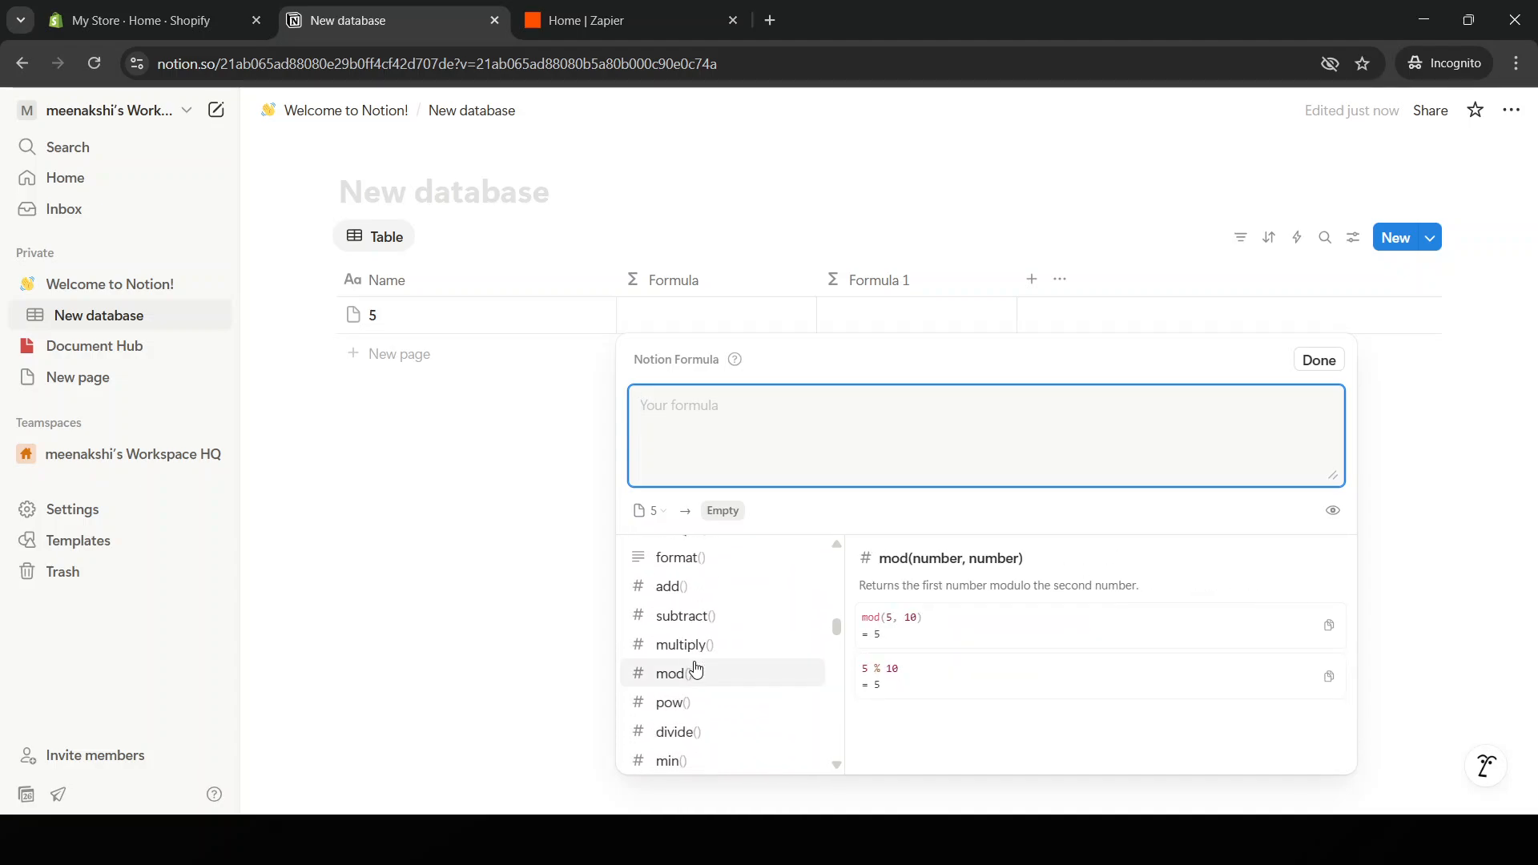
{"action": "scroll", "coordinate": [696, 671], "scroll_direction": "down", "scroll_amount": 4}
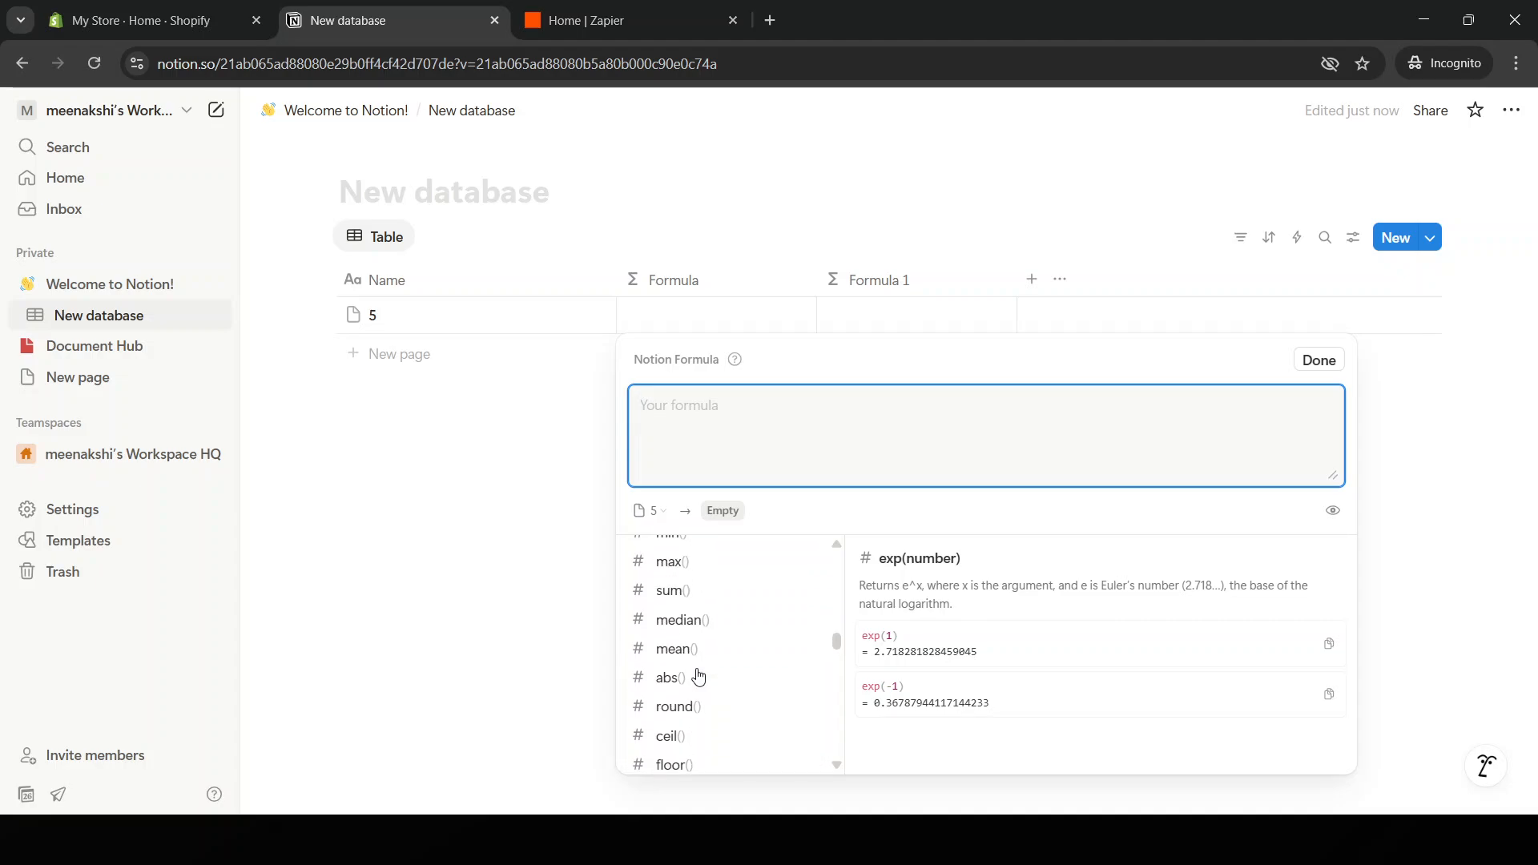
{"action": "scroll", "coordinate": [696, 677], "scroll_direction": "down", "scroll_amount": 2}
{"action": "scroll", "coordinate": [694, 665], "scroll_direction": "up", "scroll_amount": 3}
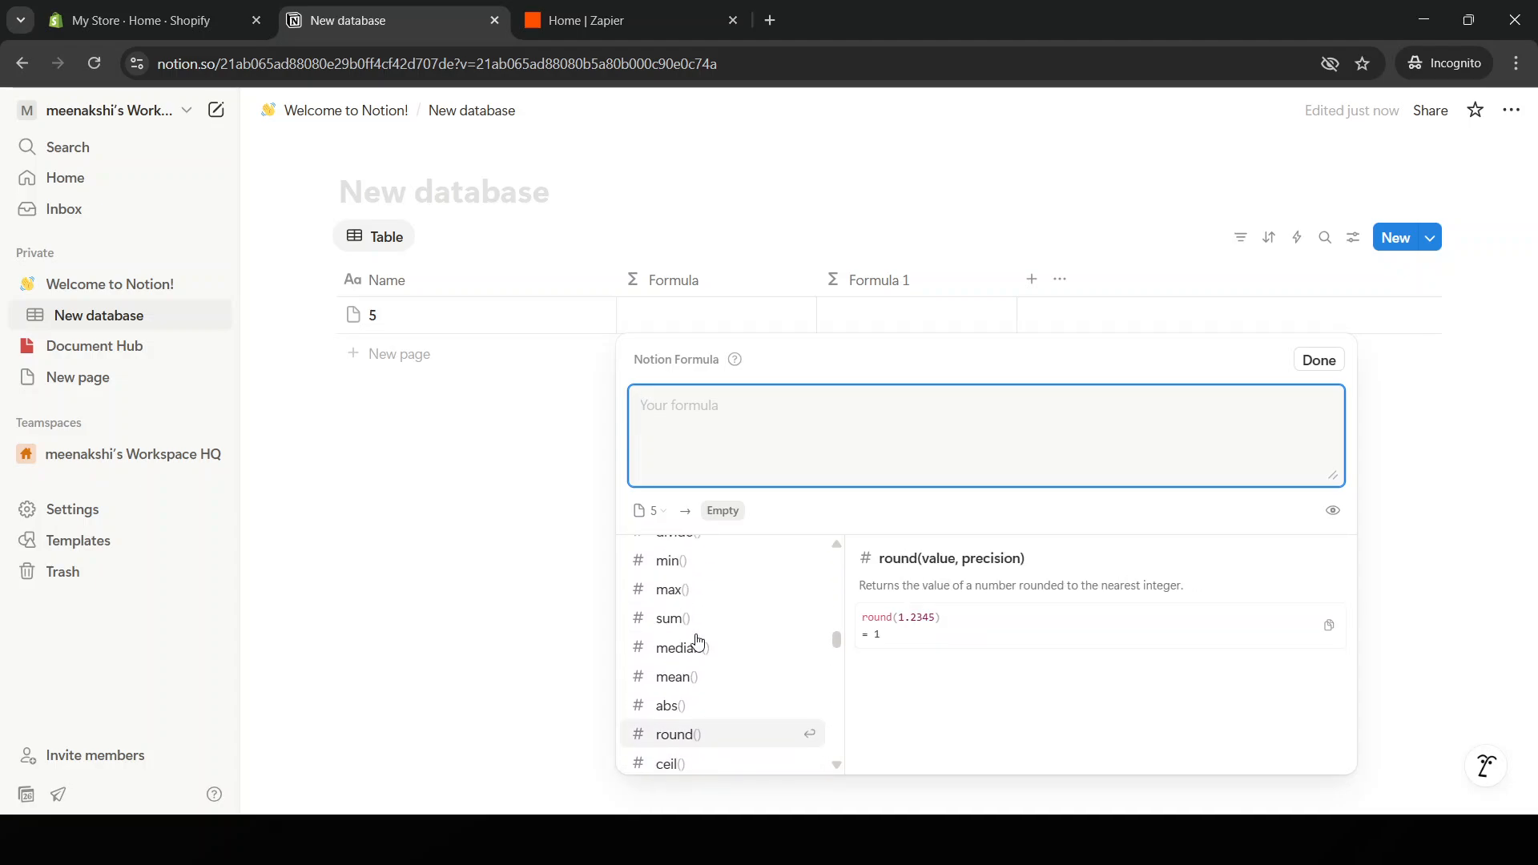
Set row 5's Formula to sum(), which returns 0, and apply it.
{"action": "left_click", "coordinate": [677, 618]}
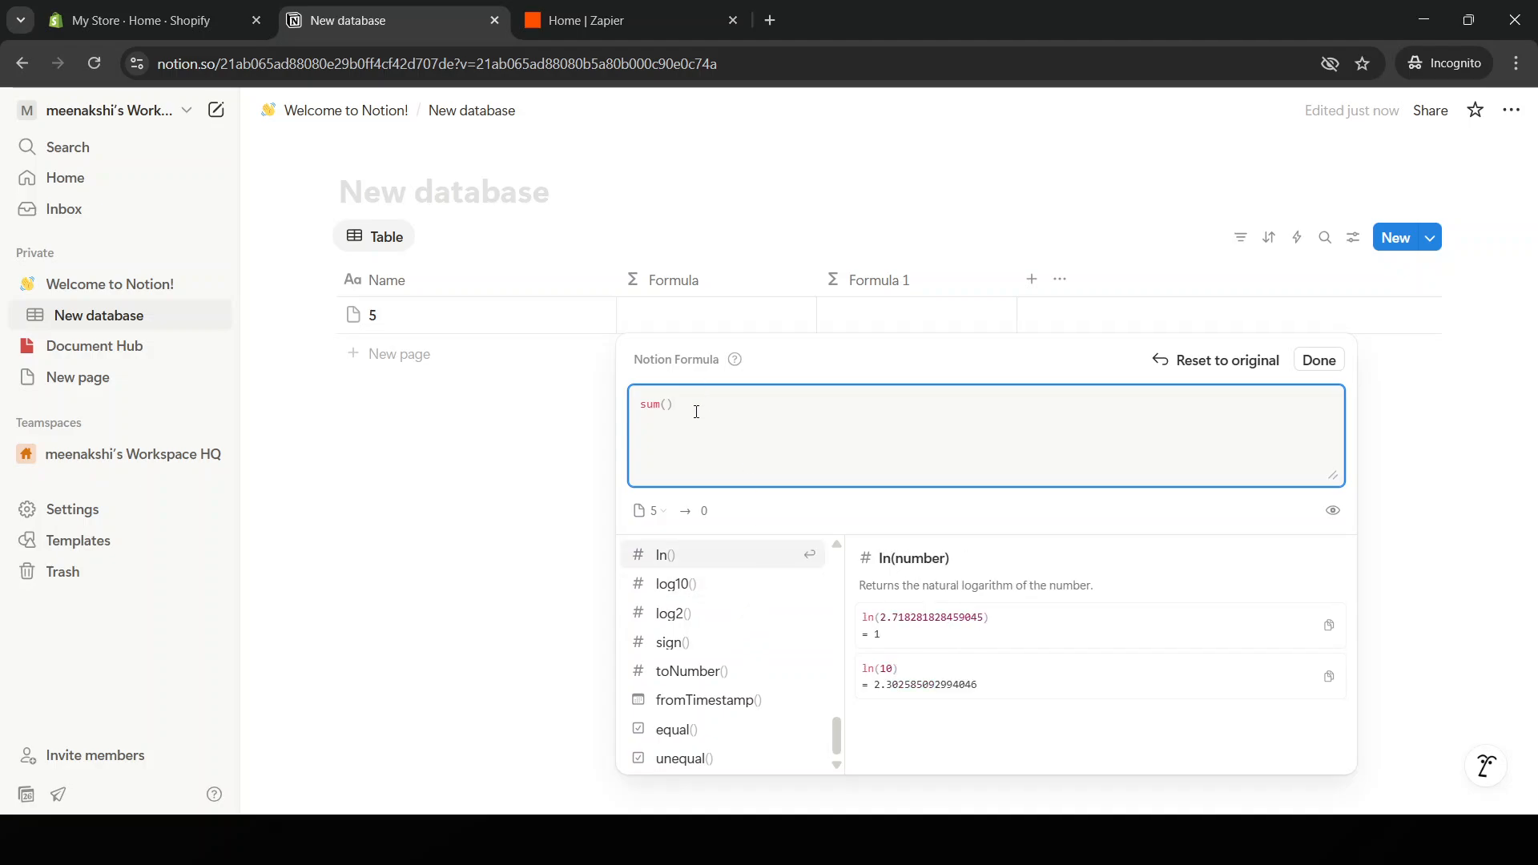
{"action": "type", "text": "12"}
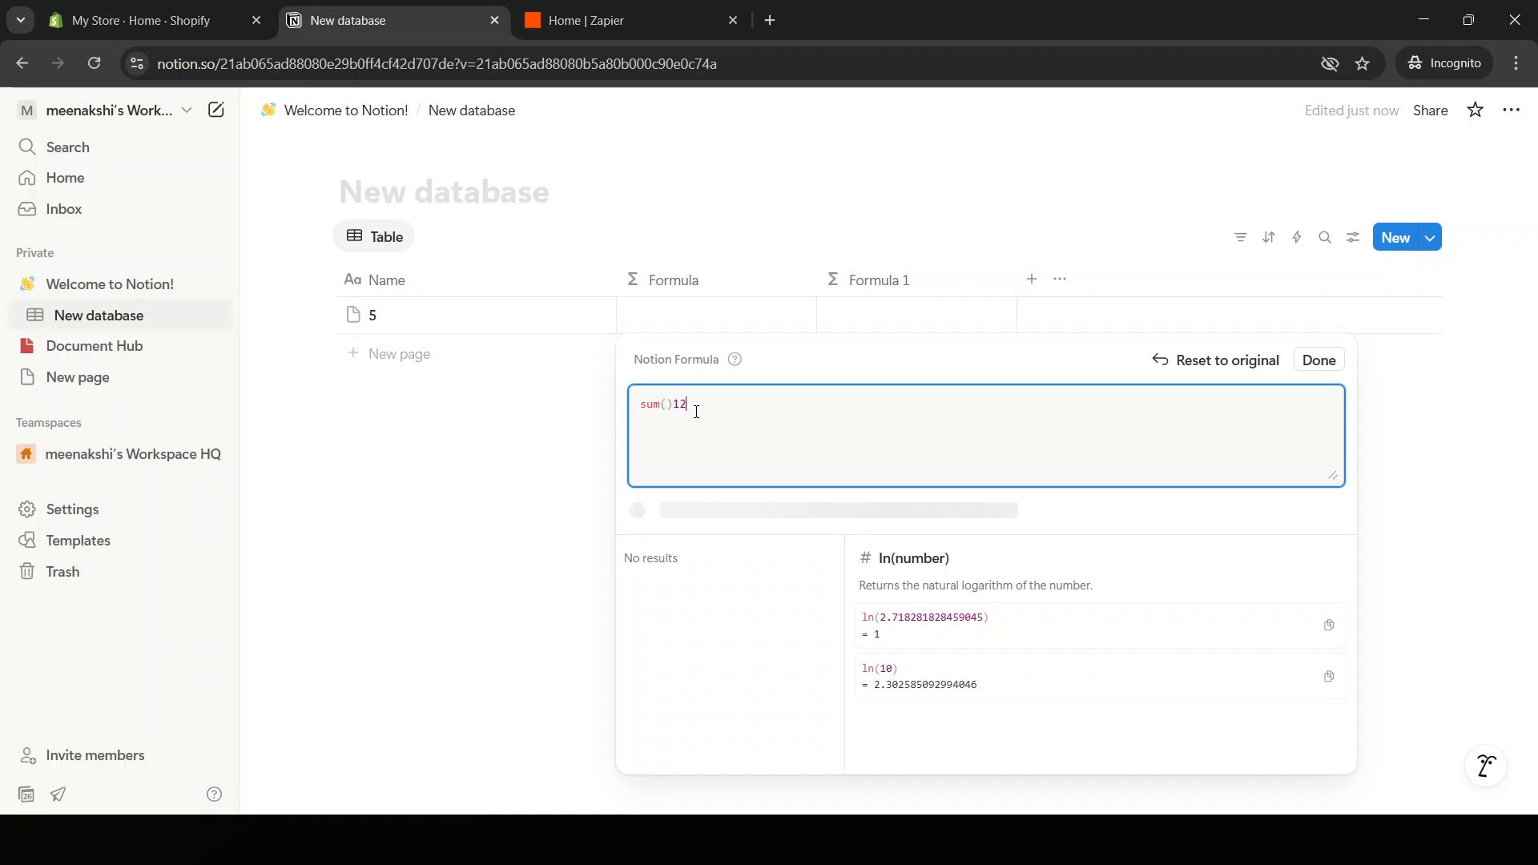
{"action": "type", "text": "3"}
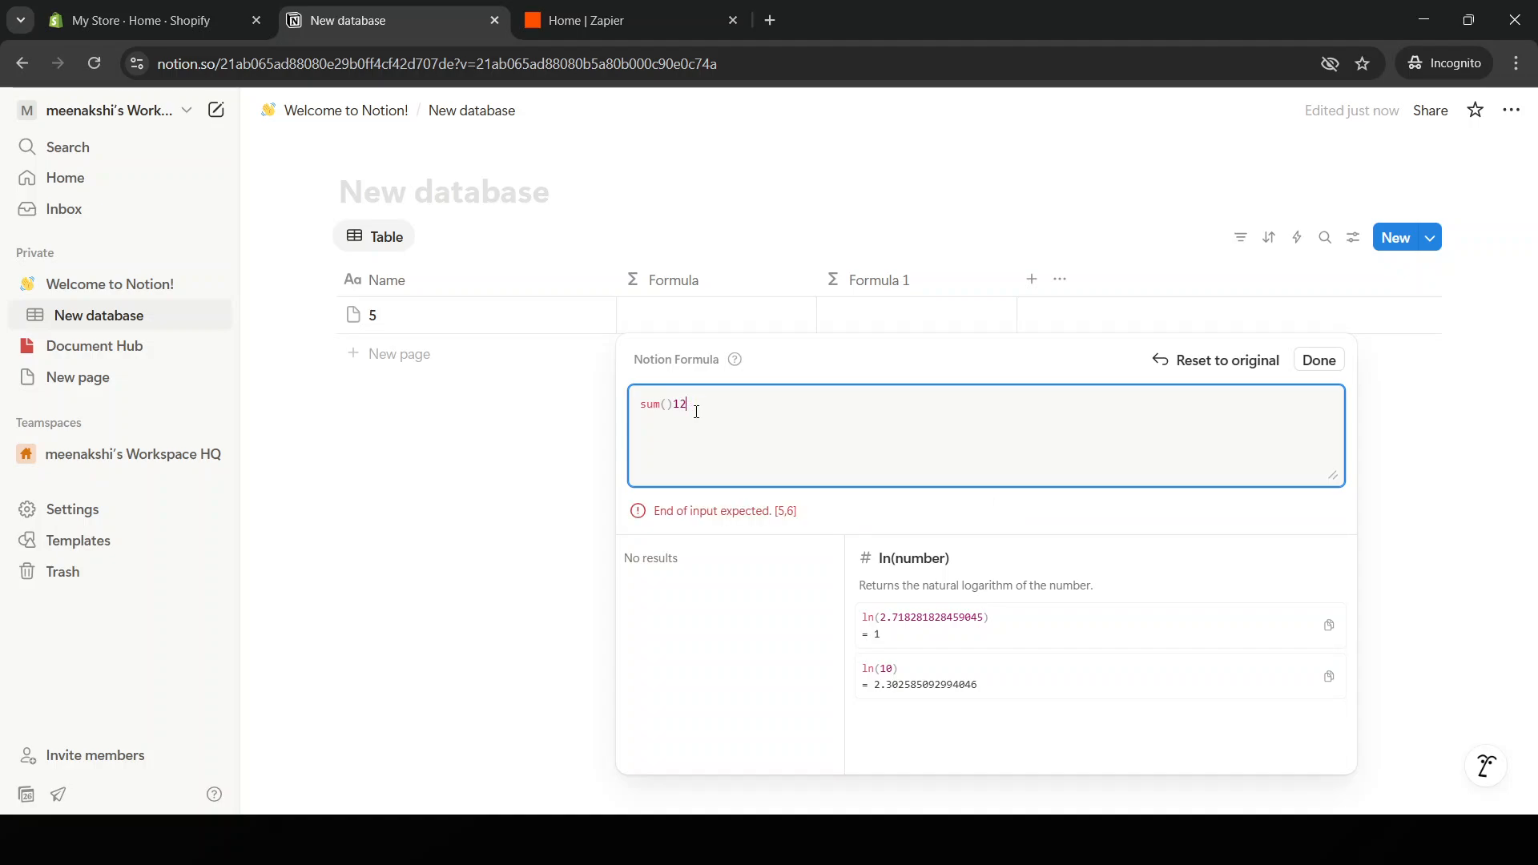
{"action": "key", "text": "BackSpace"}
{"action": "key", "text": "BackSpace"}
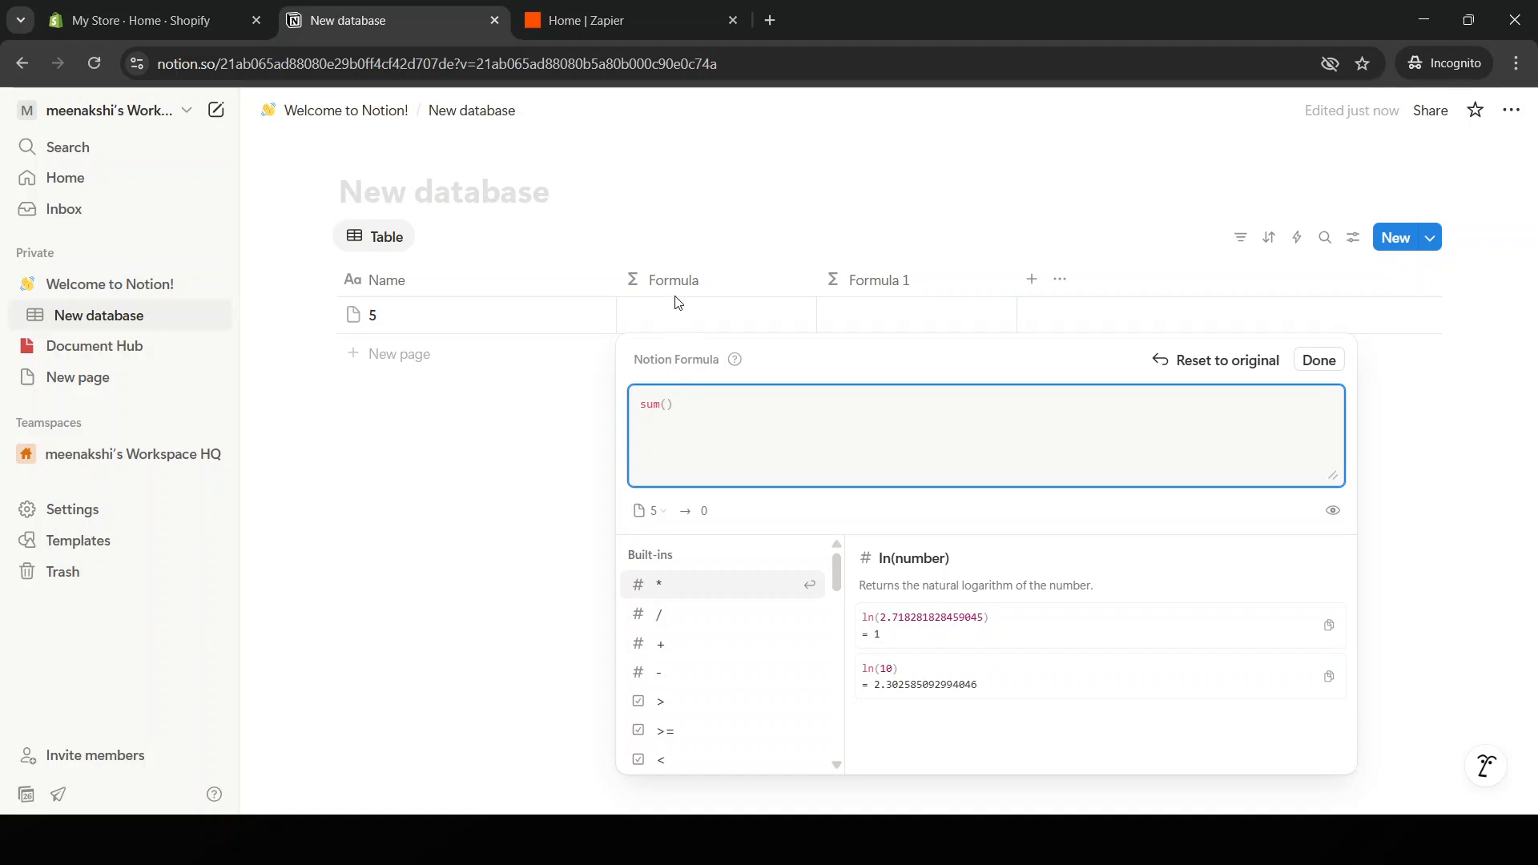
{"action": "left_click", "coordinate": [655, 314]}
{"action": "left_click", "coordinate": [691, 322]}
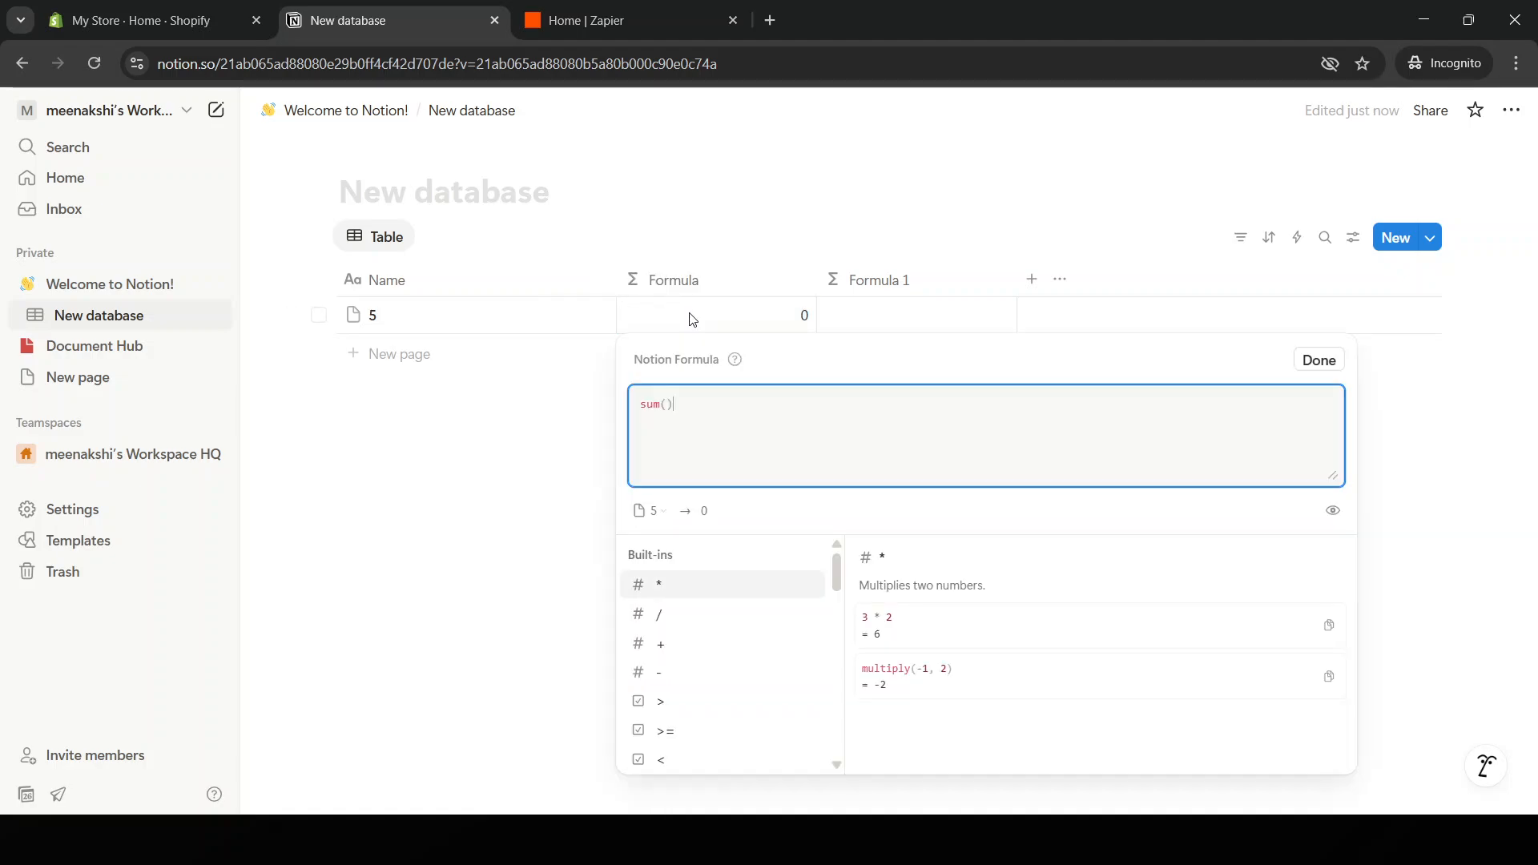
{"action": "left_click", "coordinate": [692, 319]}
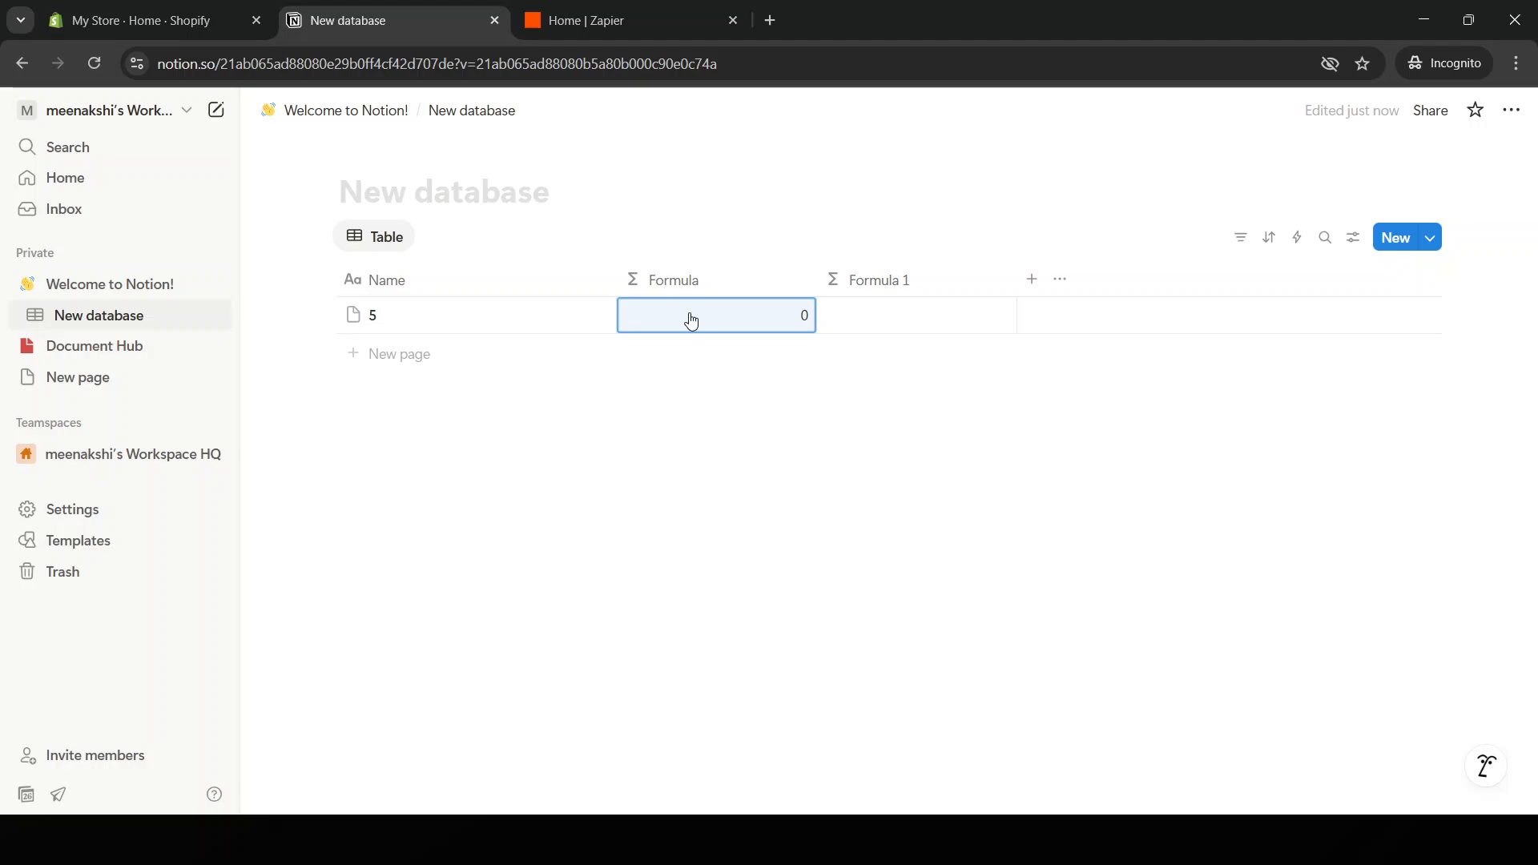
{"action": "left_click", "coordinate": [692, 322]}
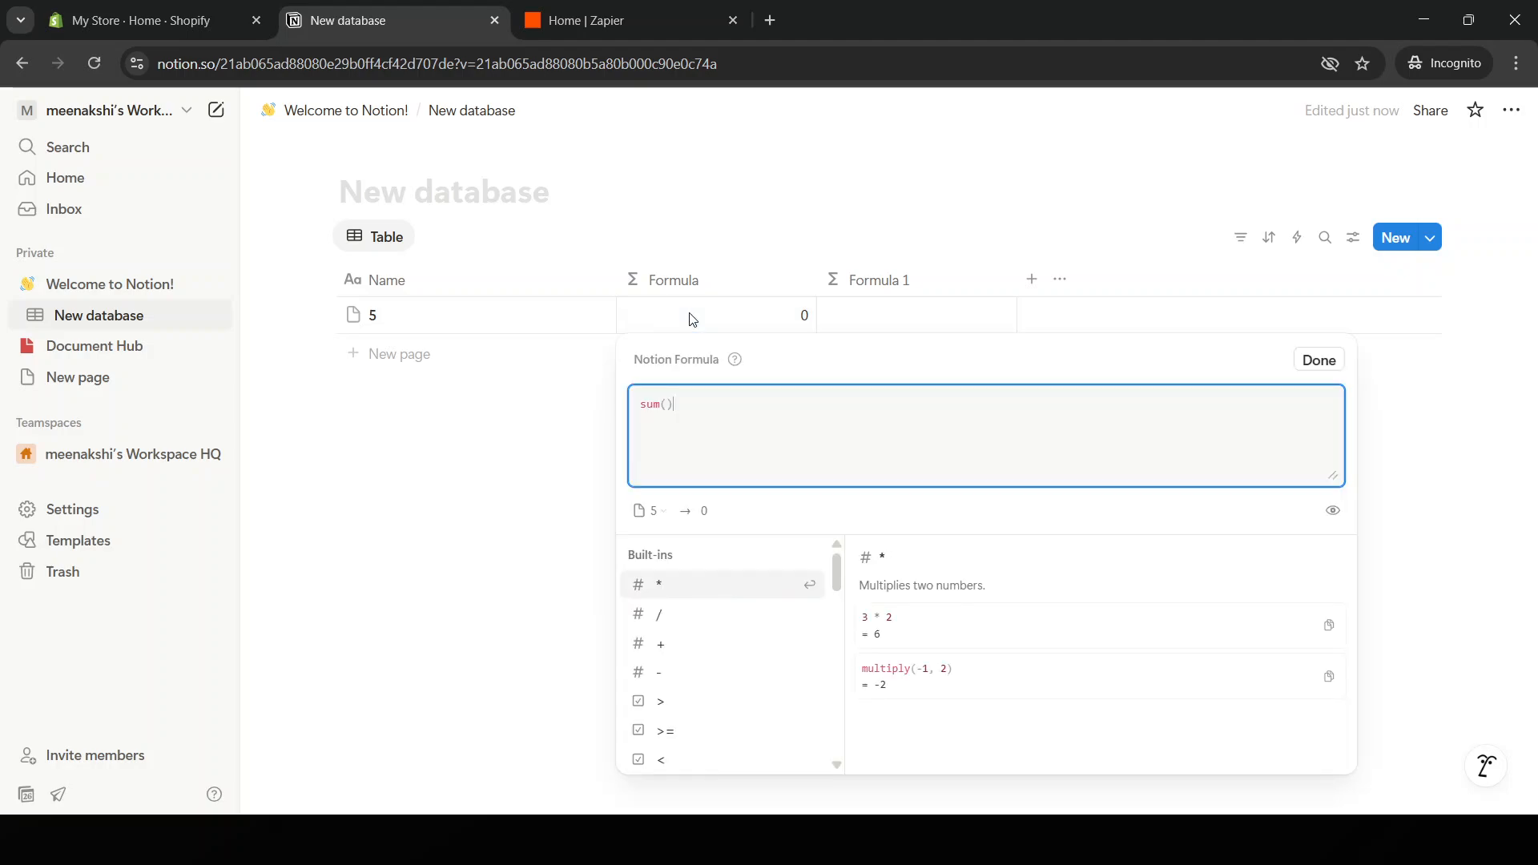
Append ' *' after sum(), leaving the Formula cell blank, and close the editor.
{"action": "left_click", "coordinate": [806, 317]}
{"action": "left_click", "coordinate": [805, 317]}
{"action": "left_click", "coordinate": [932, 672]}
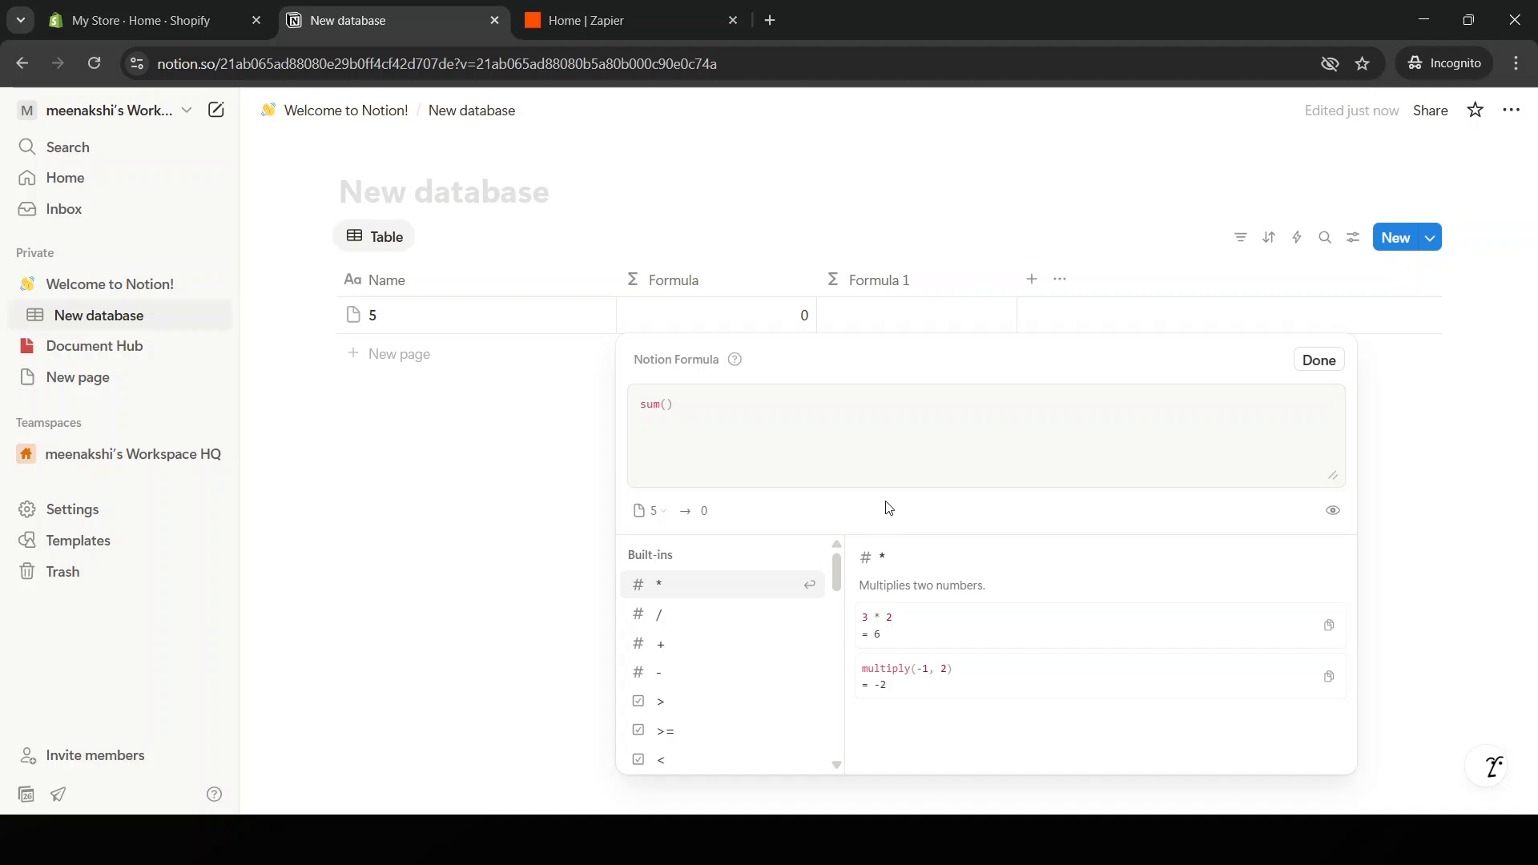
{"action": "double_click", "coordinate": [704, 510]}
{"action": "key", "text": "Return"}
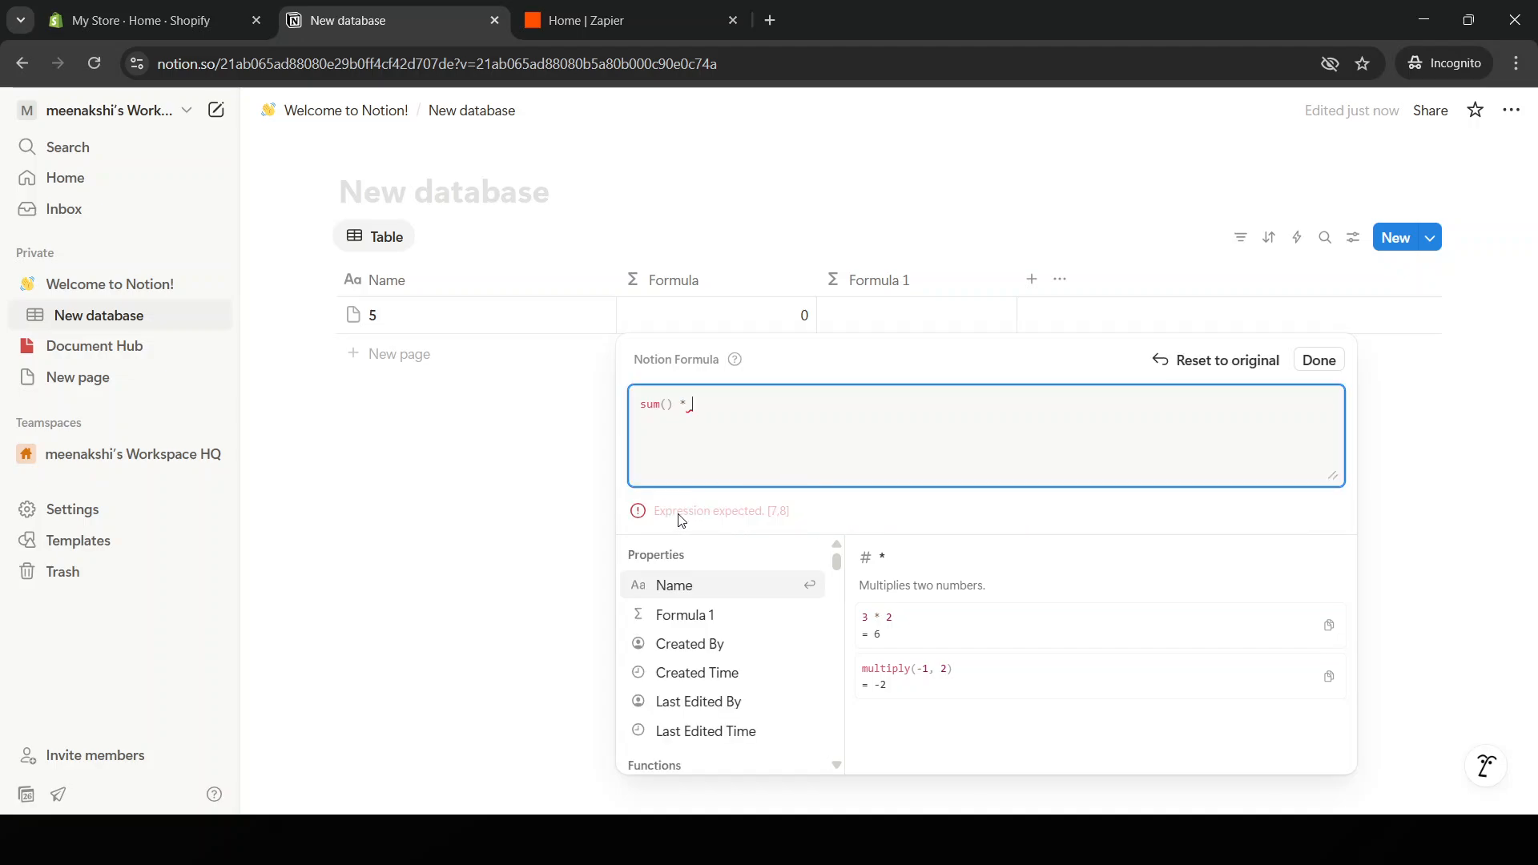
{"action": "left_click", "coordinate": [1465, 440]}
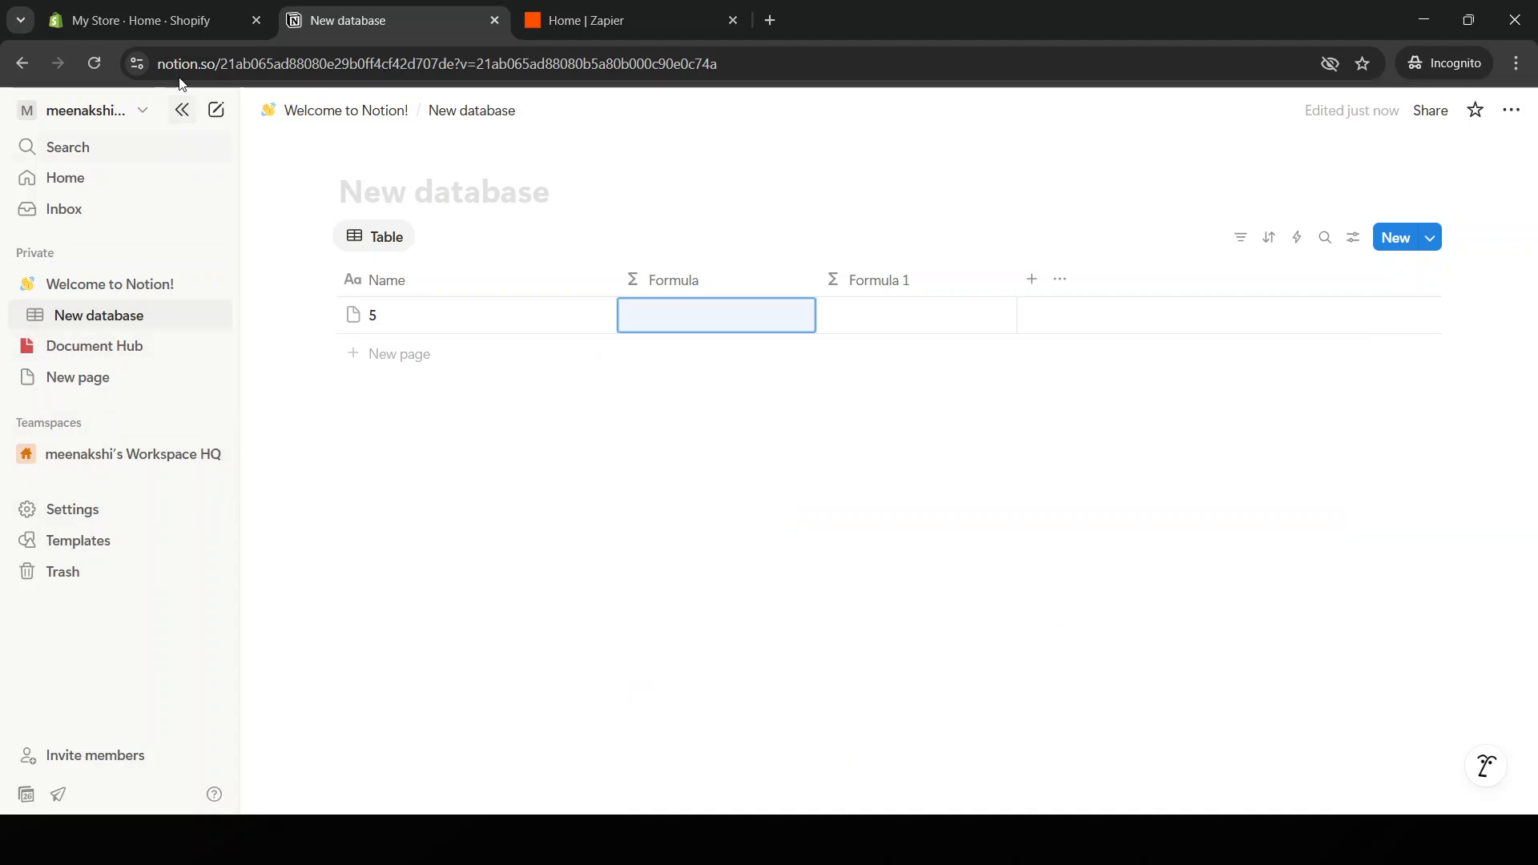
Re-dock the sidebar, briefly visit New page, and return to Welcome to Notion!
{"action": "left_click", "coordinate": [182, 109]}
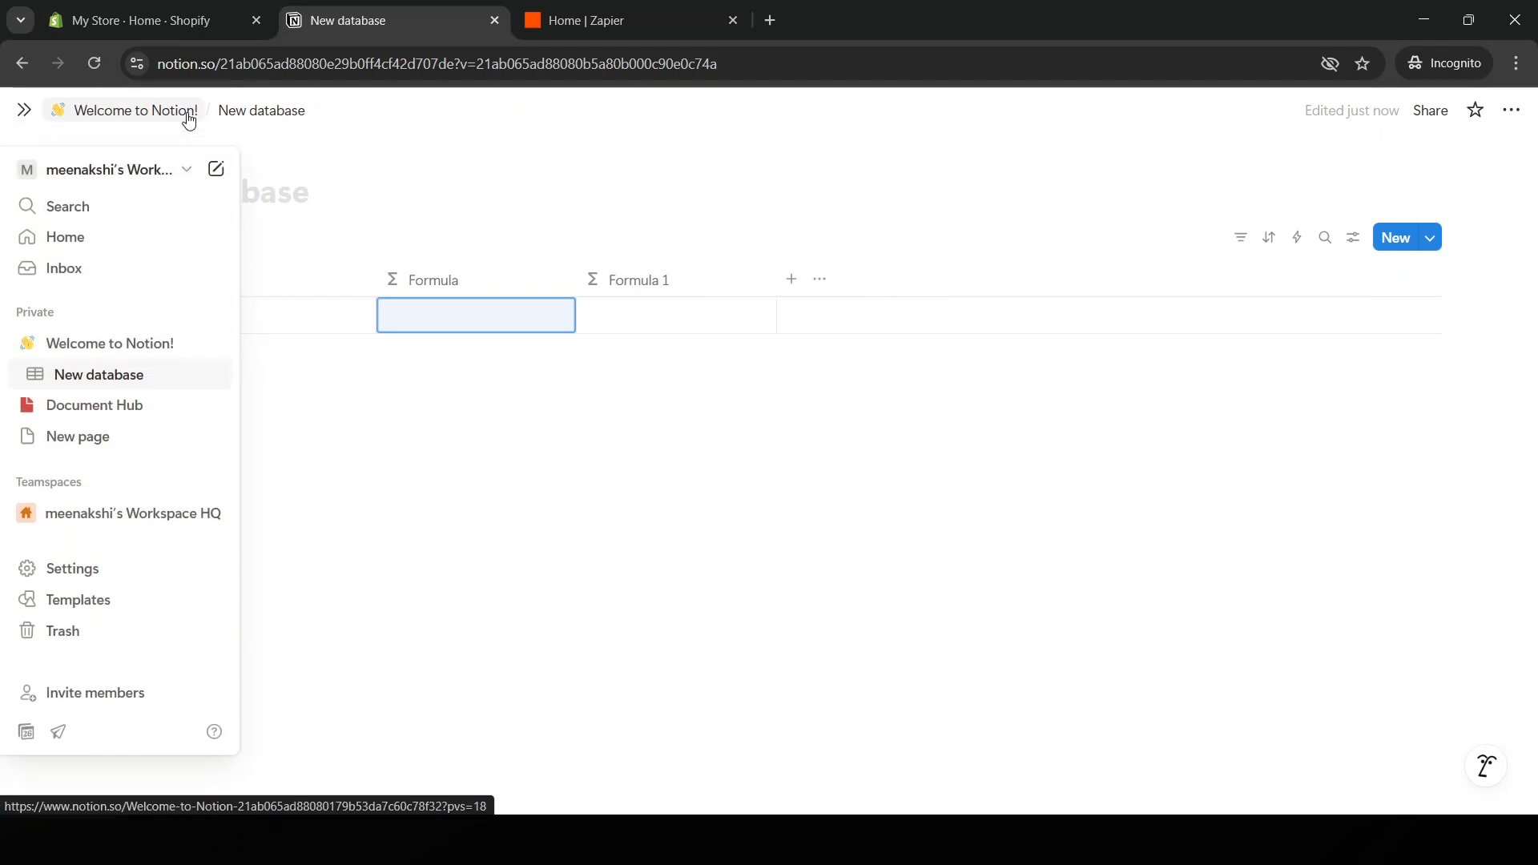
{"action": "left_click", "coordinate": [24, 116]}
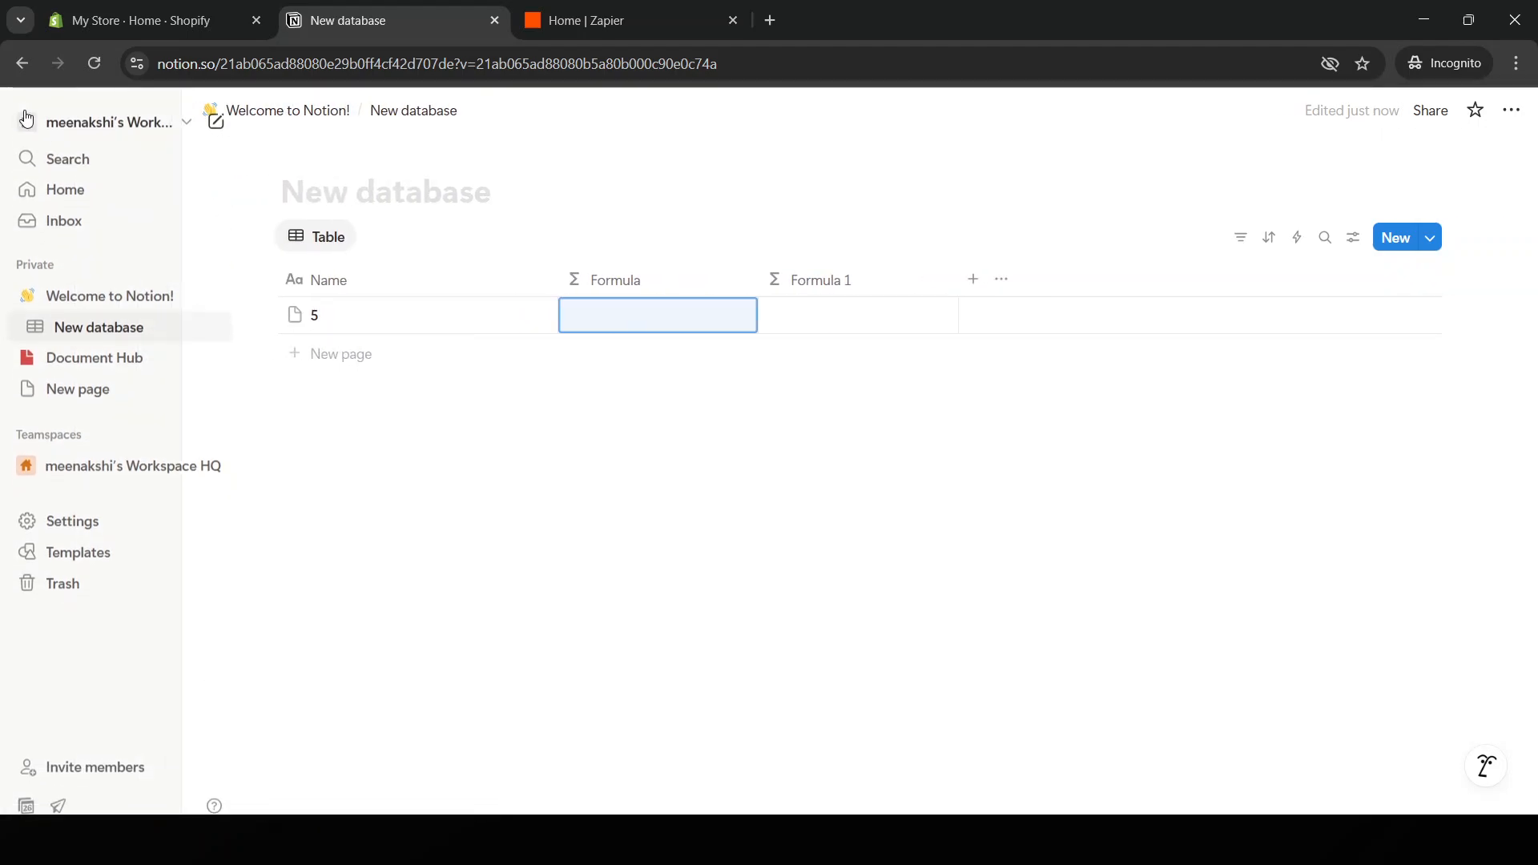
{"action": "left_click", "coordinate": [21, 63]}
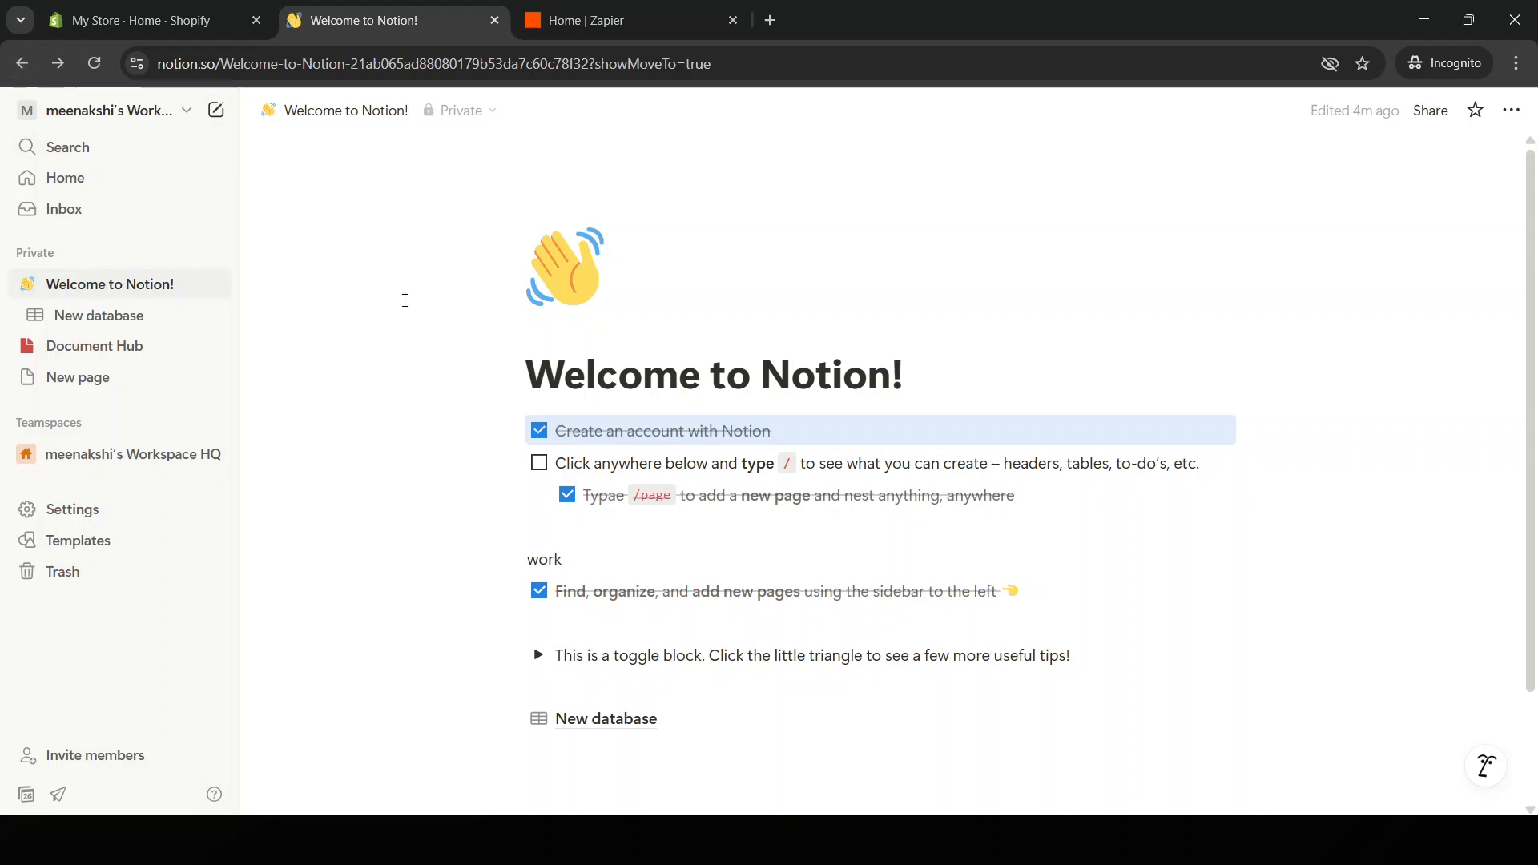
{"action": "left_click", "coordinate": [85, 380]}
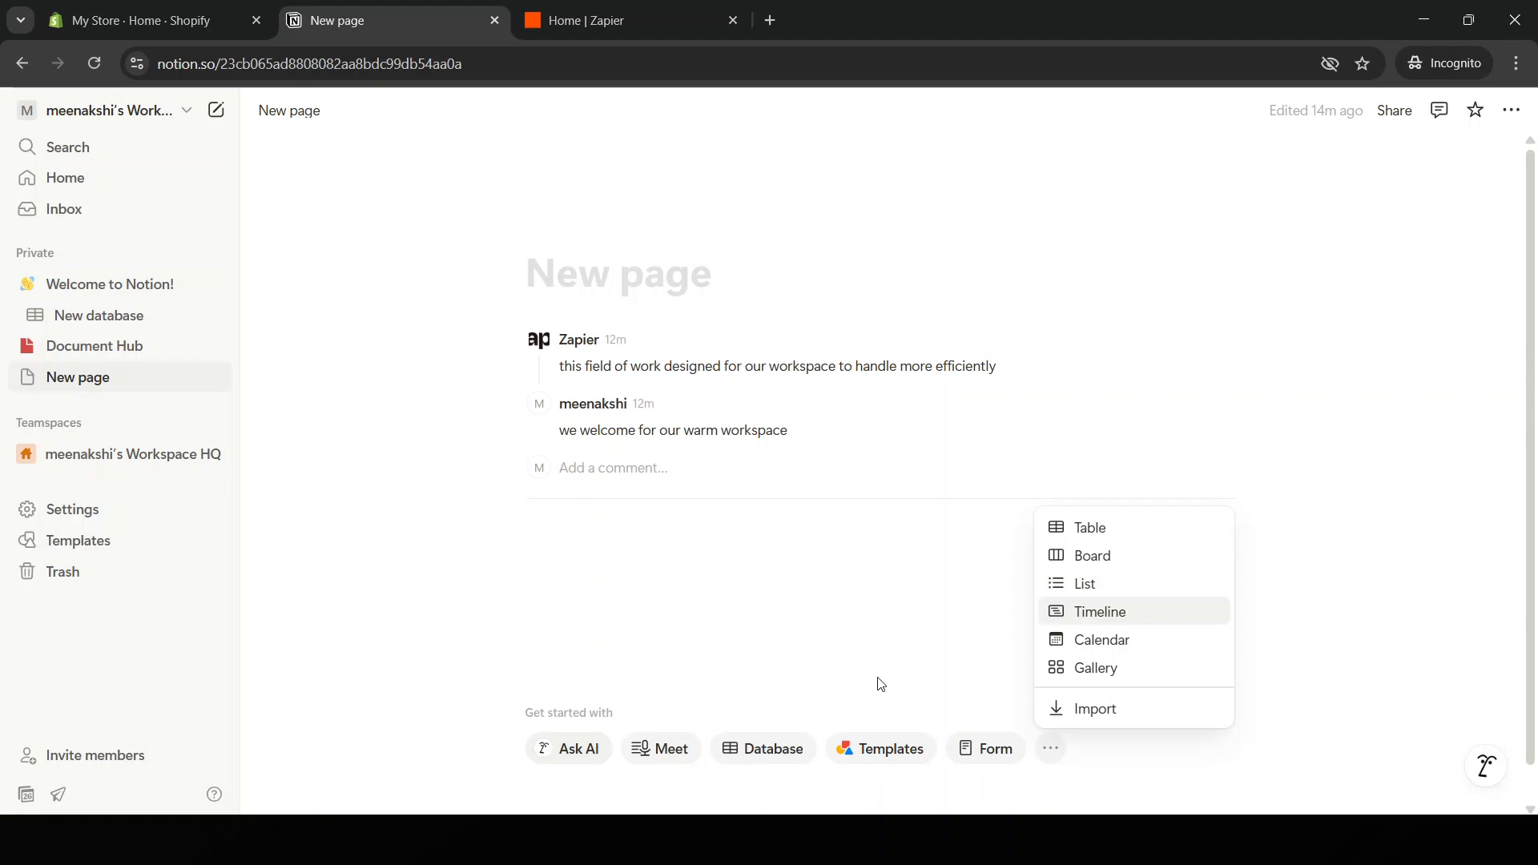
{"action": "left_click", "coordinate": [22, 63]}
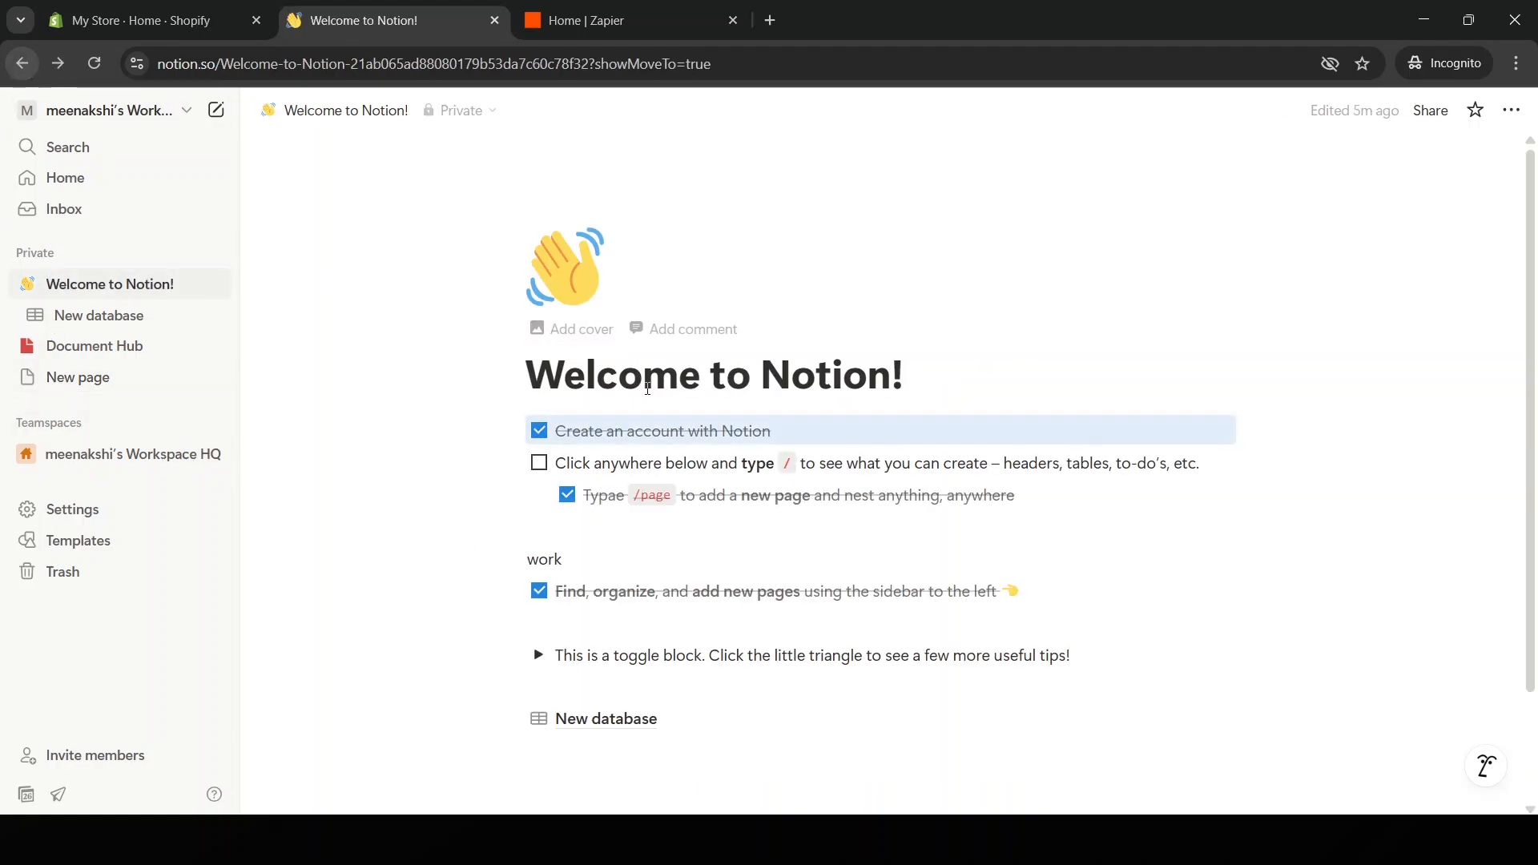